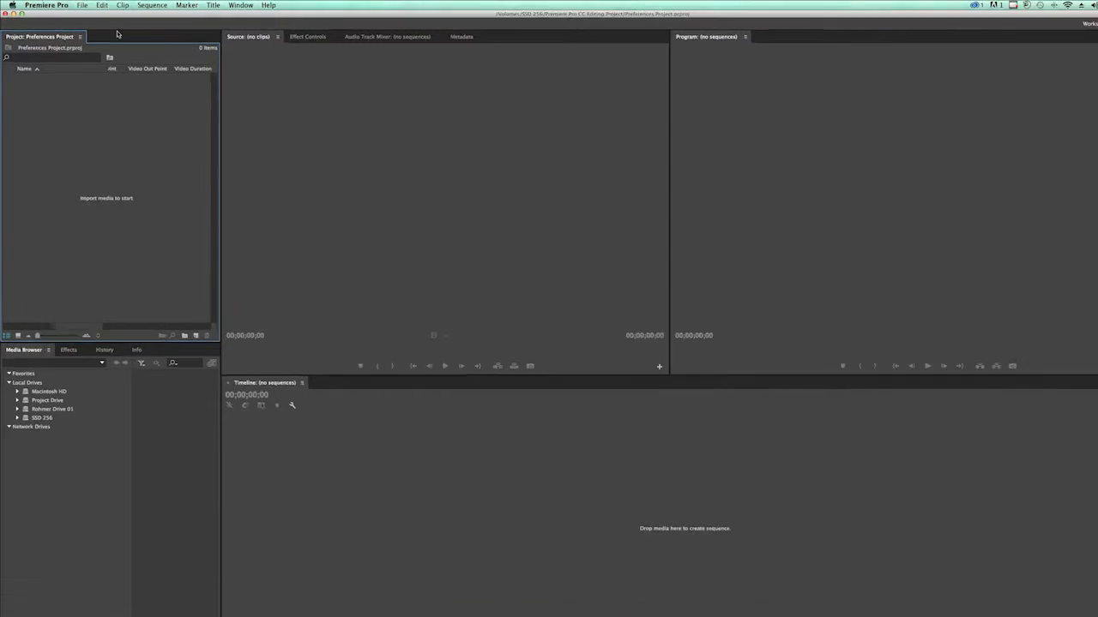
# - Open the General section of the application preferences
pyautogui.click(66, 7)
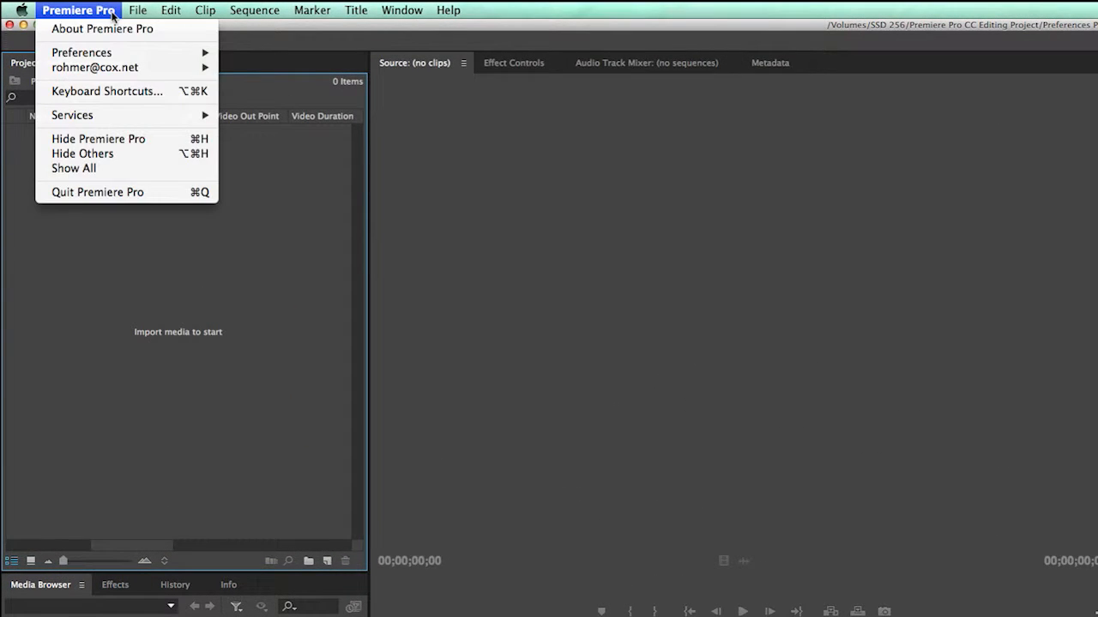
pyautogui.moveTo(124, 56)
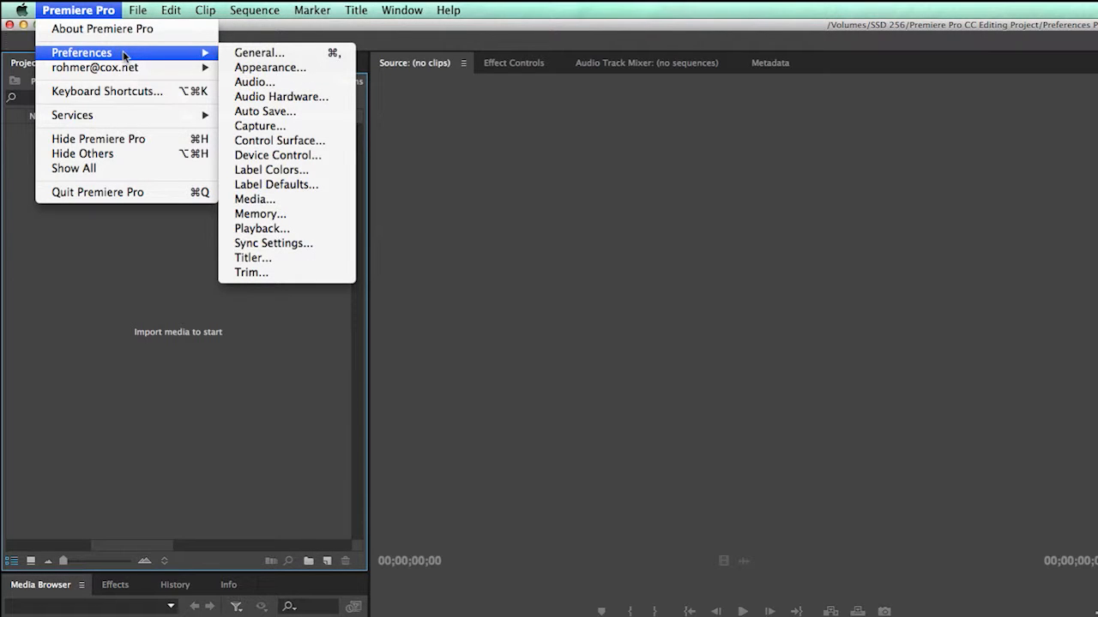
pyautogui.moveTo(180, 13)
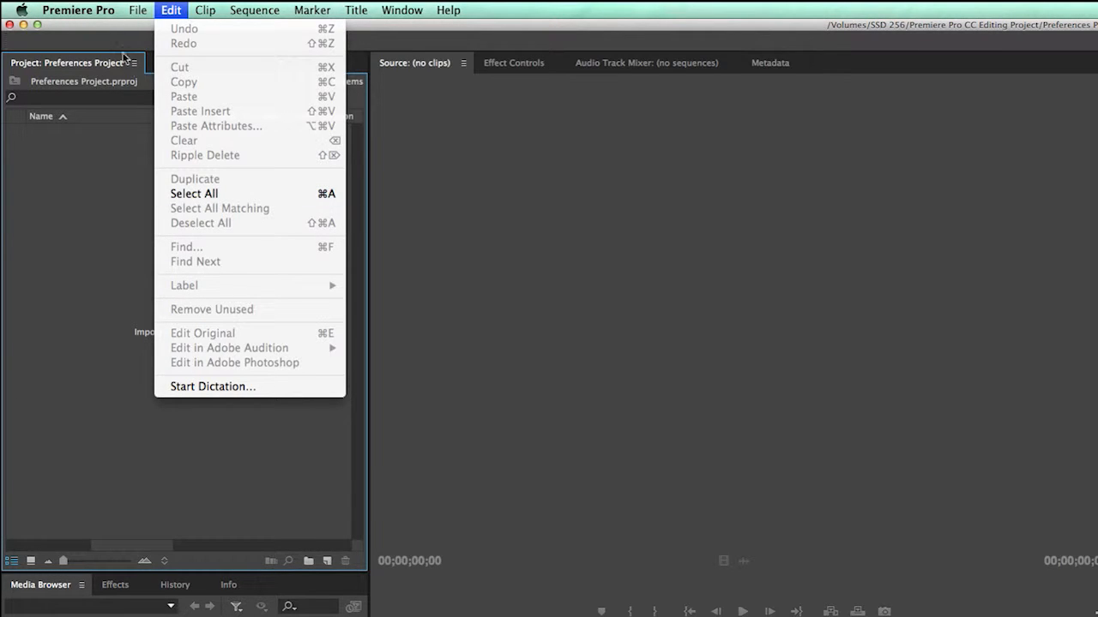
pyautogui.moveTo(112, 12)
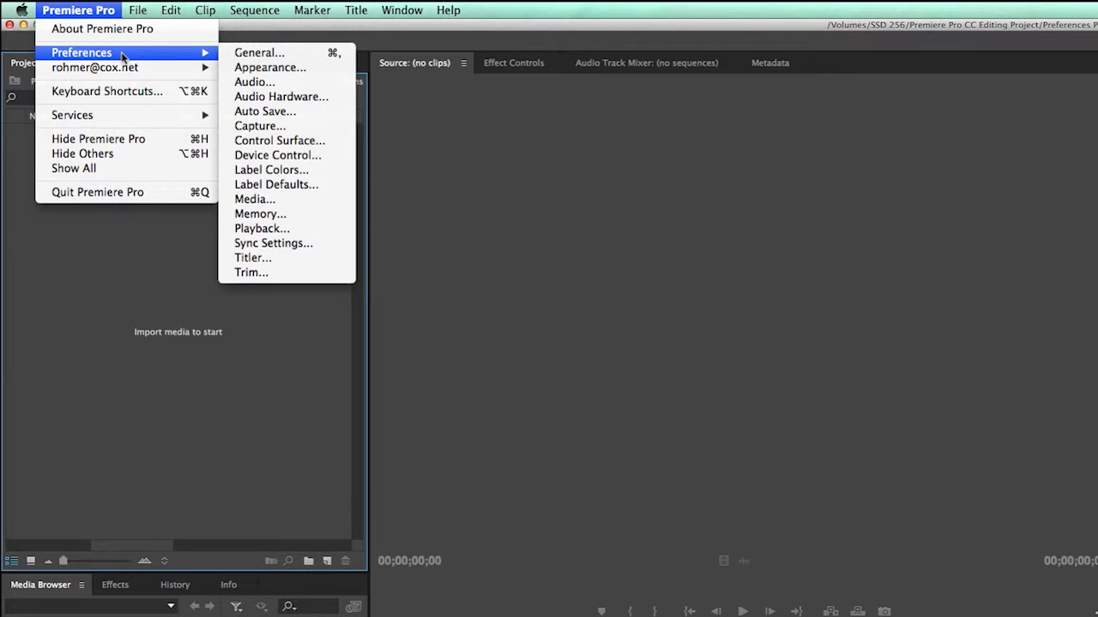
pyautogui.click(251, 55)
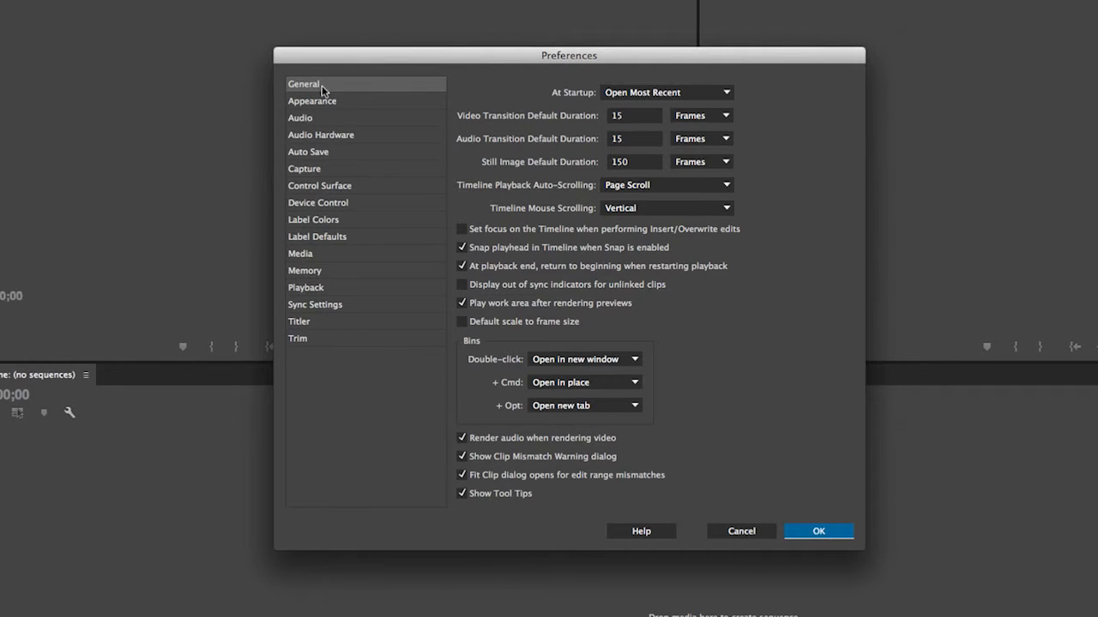
# - Check the available startup options and the duration units offered for default video transitions
pyautogui.click(690, 94)
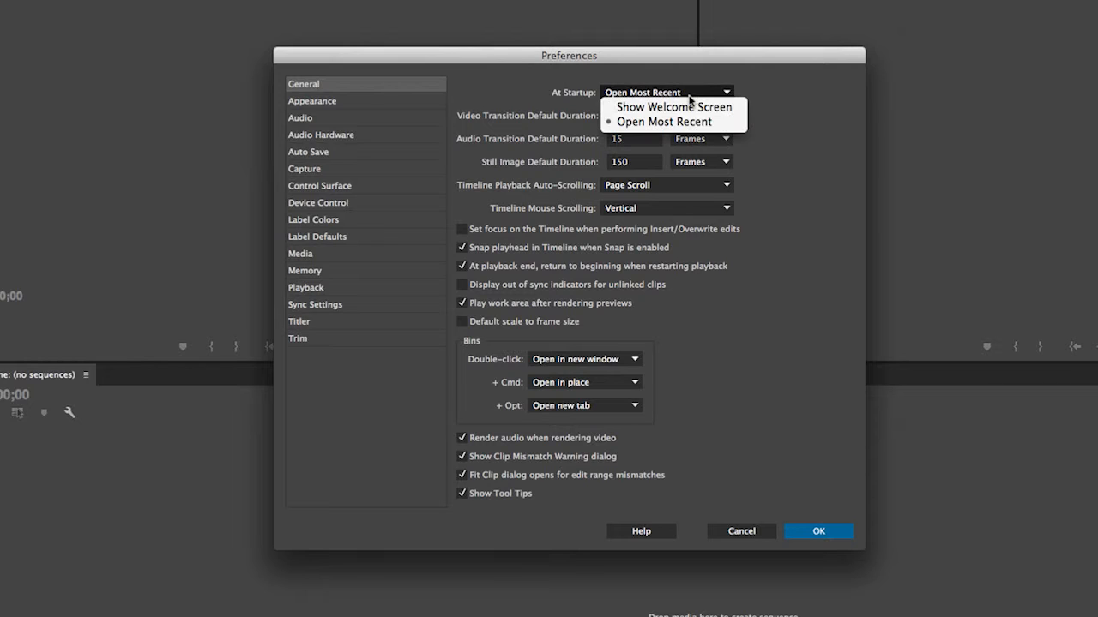
pyautogui.click(759, 120)
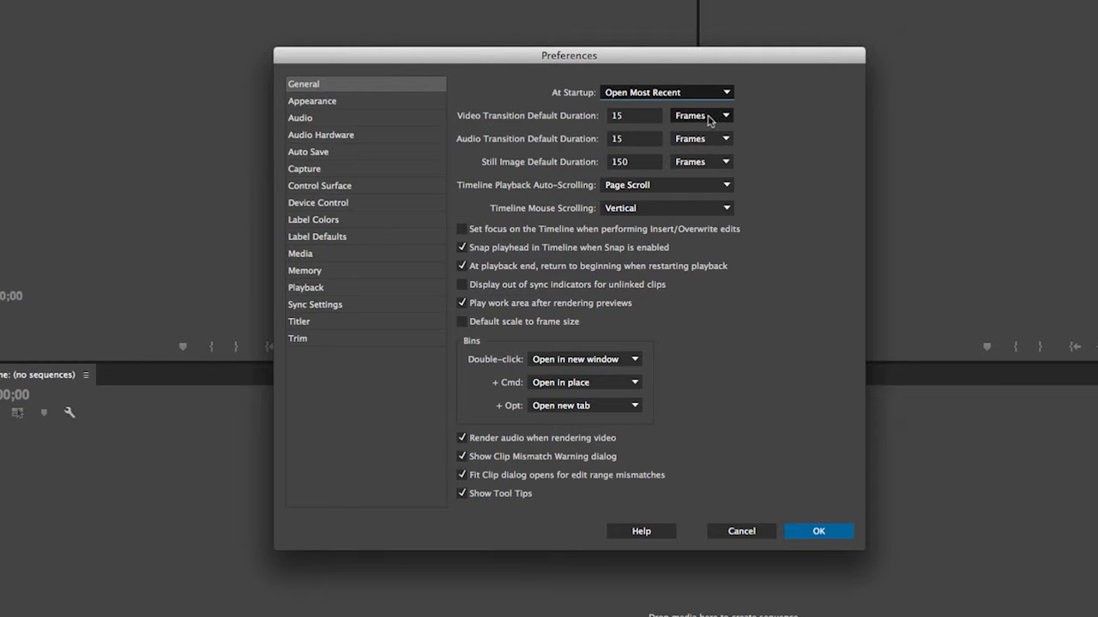
pyautogui.click(709, 120)
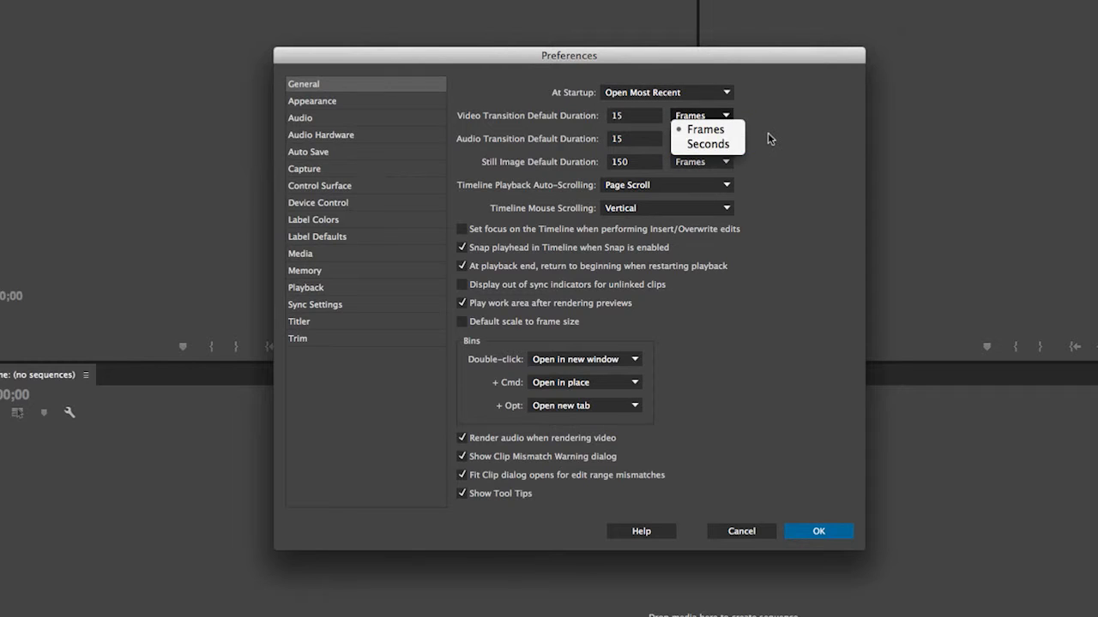
pyautogui.click(768, 132)
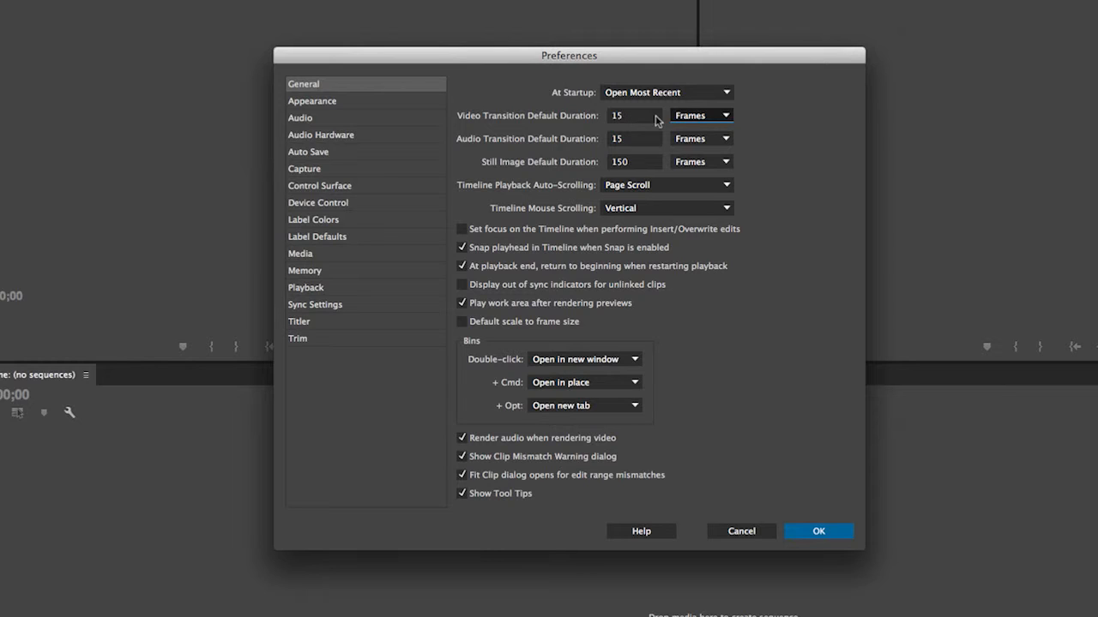
# - Switch the default video and audio transition durations to seconds
pyautogui.click(724, 120)
pyautogui.click(726, 145)
pyautogui.click(712, 141)
pyautogui.click(711, 168)
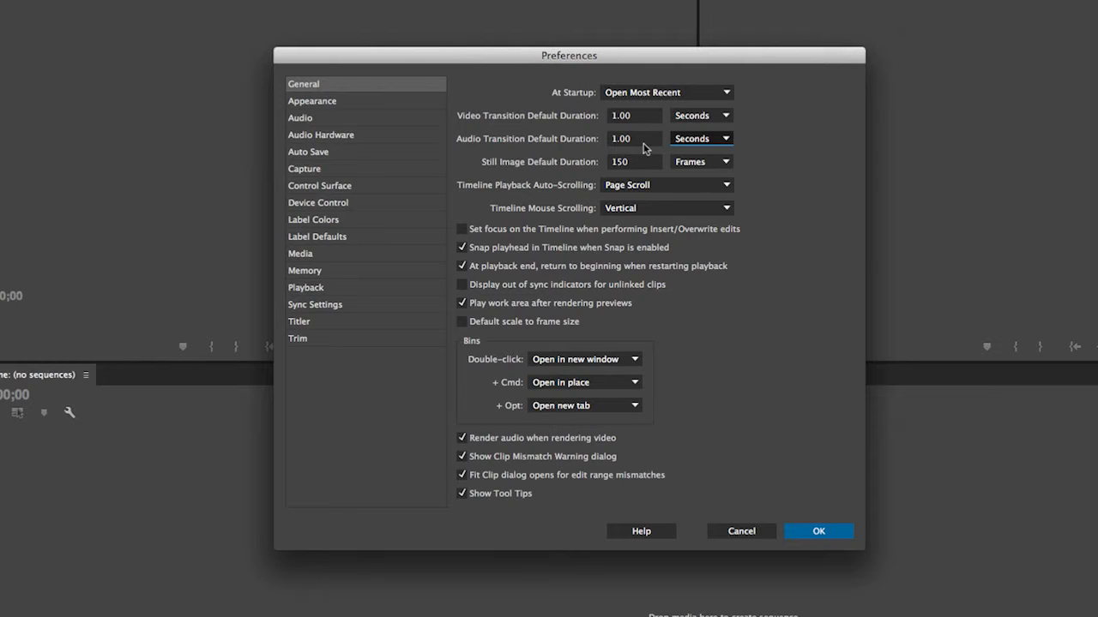
# - Return the default video and audio transition durations to frames
pyautogui.click(726, 116)
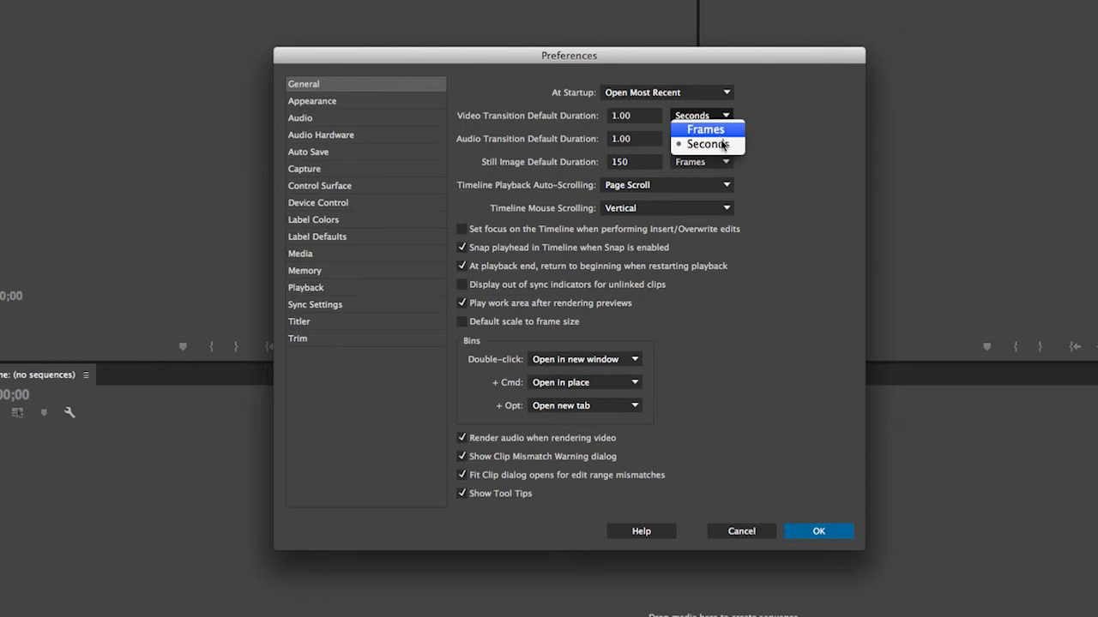
pyautogui.click(720, 129)
pyautogui.click(725, 139)
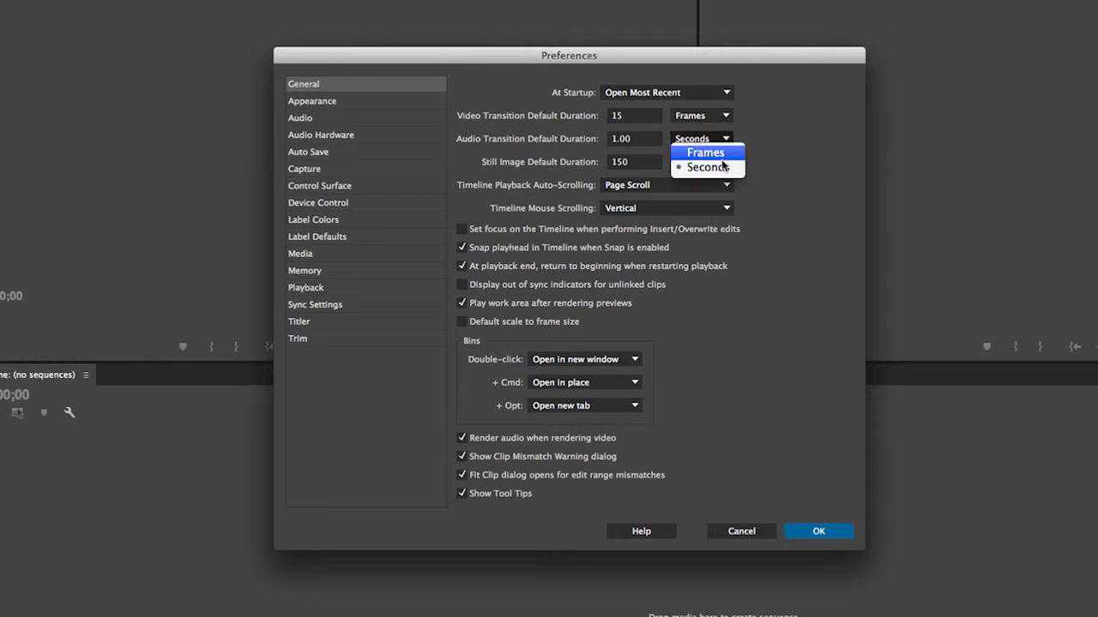
pyautogui.click(723, 153)
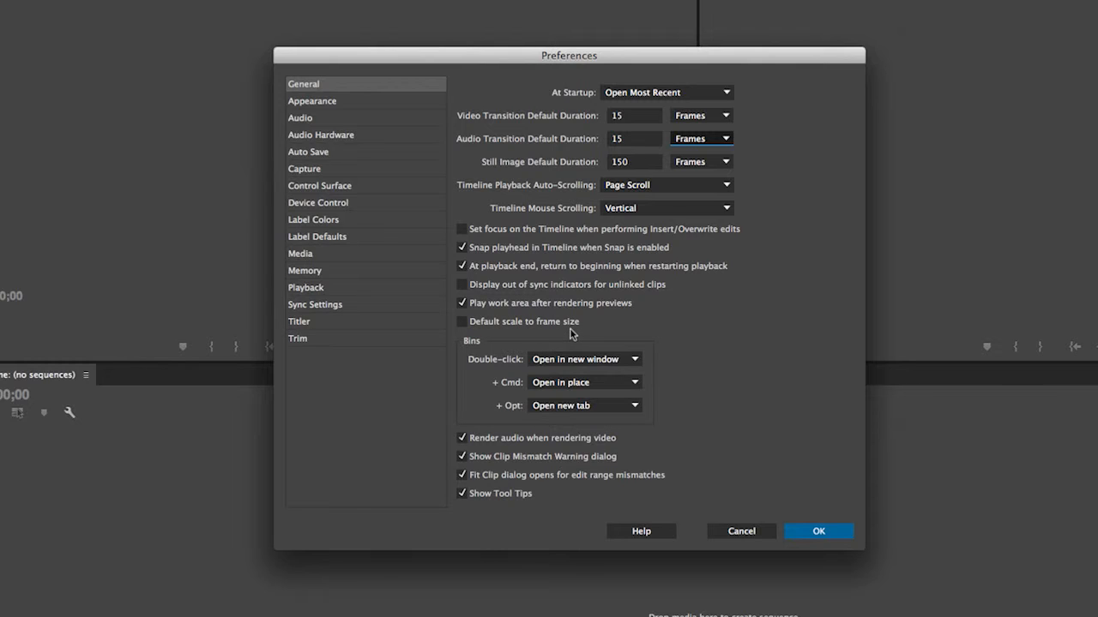
# - Enable Default scale to frame size and disable it again
pyautogui.click(462, 322)
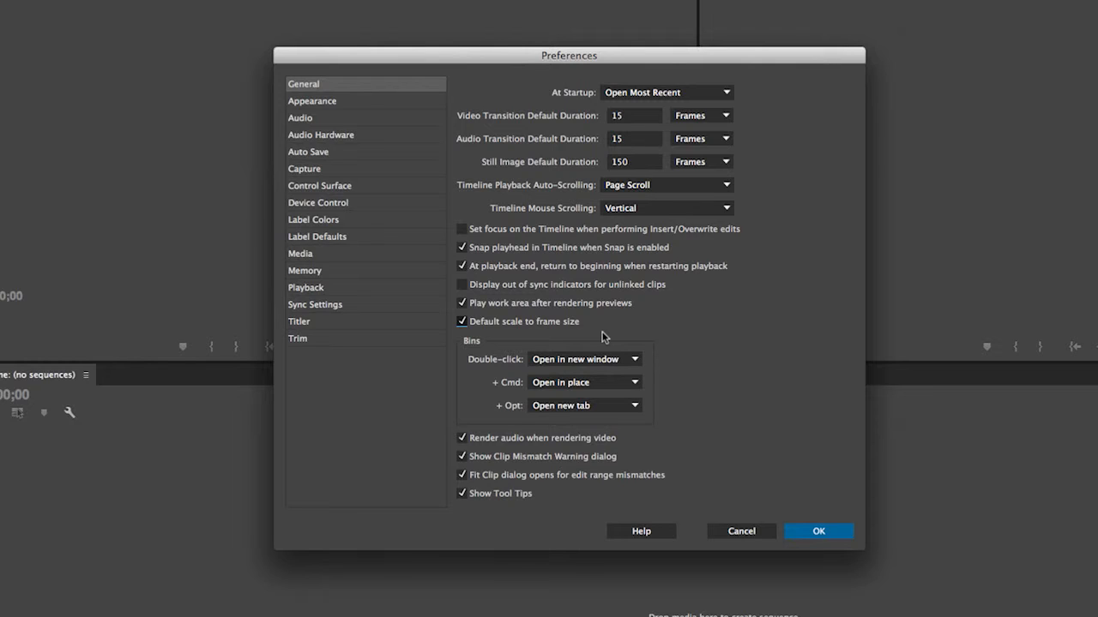
pyautogui.click(463, 321)
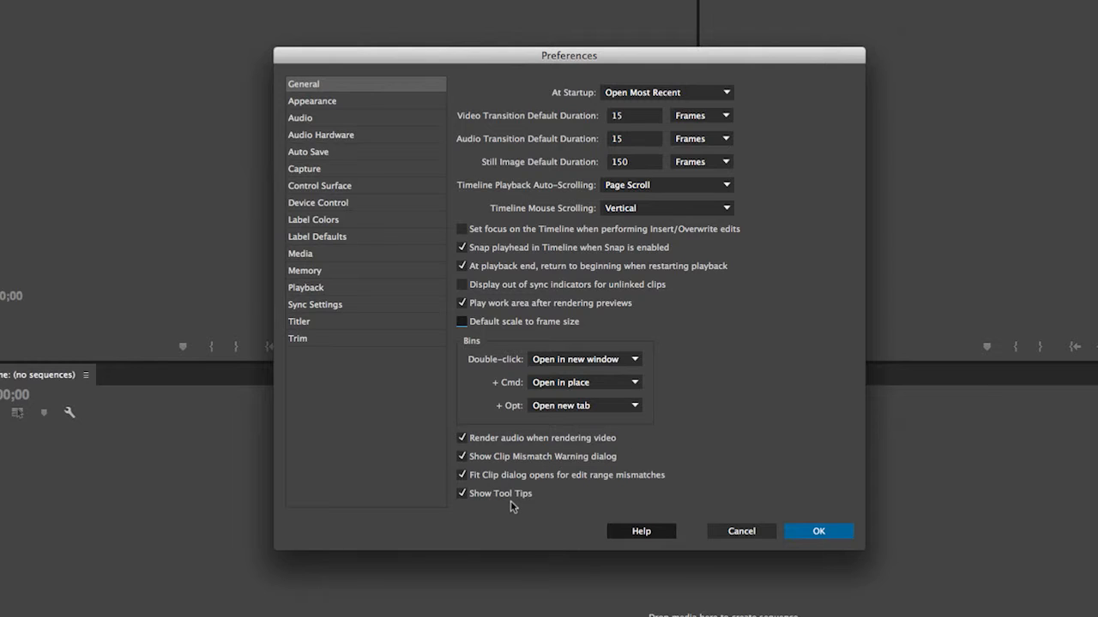
# - Adjust the interface brightness in the Appearance preferences, trying a darker level before settling on a lighter one
pyautogui.click(371, 103)
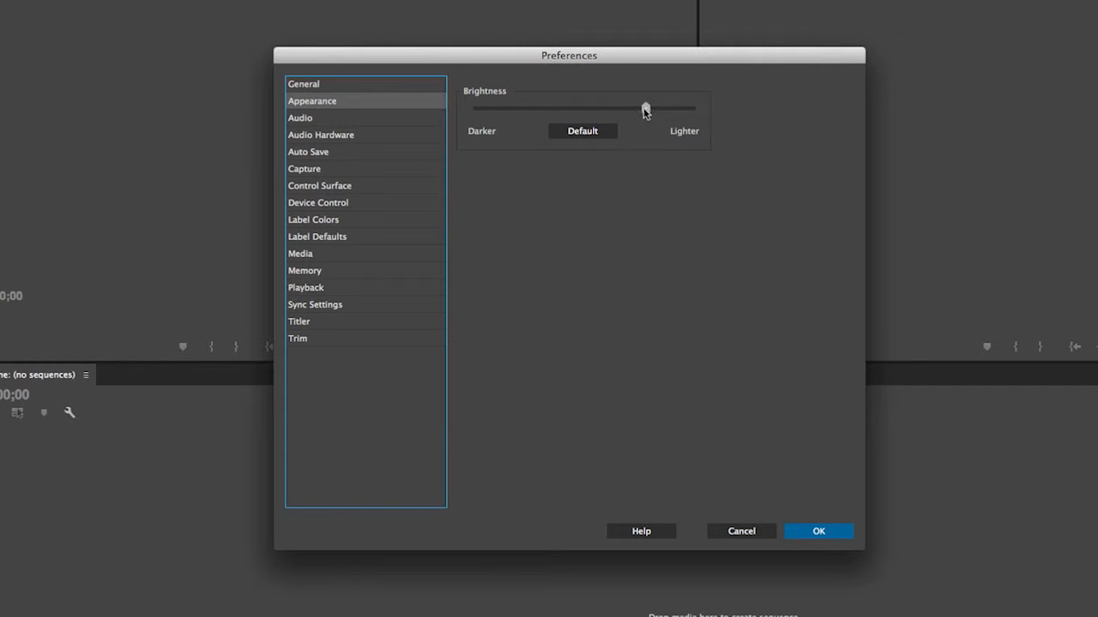
pyautogui.click(646, 110)
pyautogui.moveTo(647, 112); pyautogui.dragTo(558, 114)
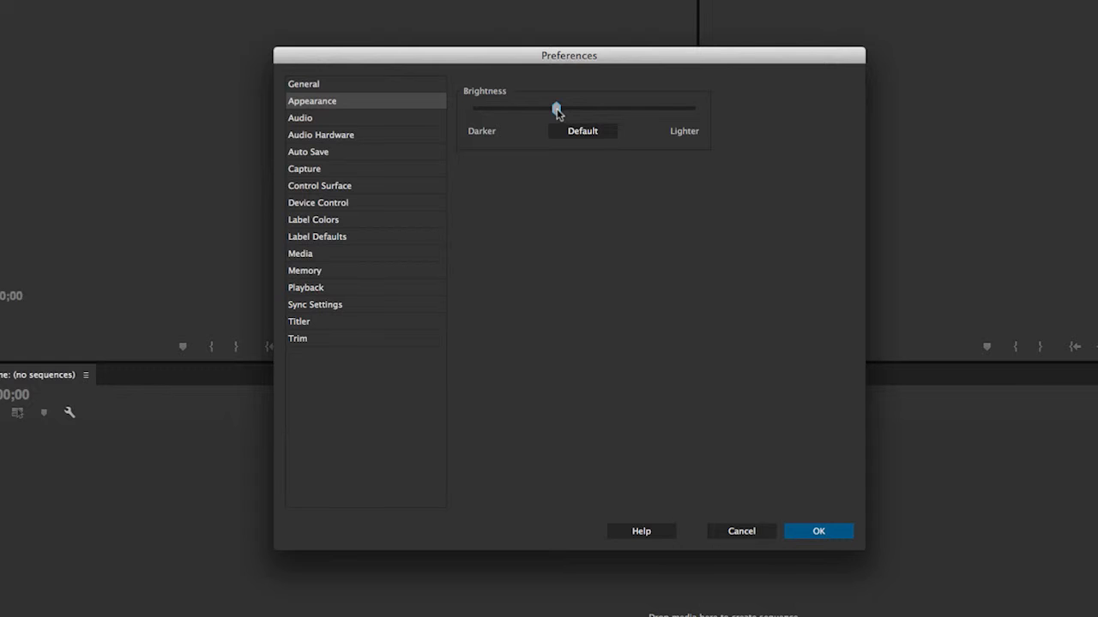
pyautogui.moveTo(556, 111); pyautogui.dragTo(653, 110)
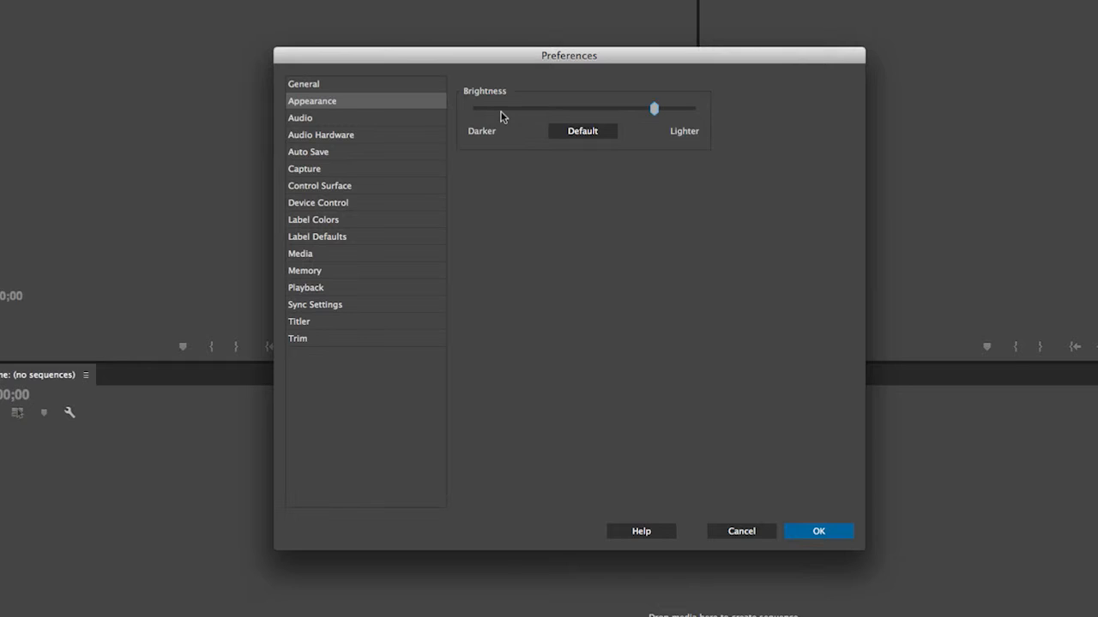
# - In the Audio preferences, try Stereo as the default audio track for mono media and return it to Mono
pyautogui.click(328, 119)
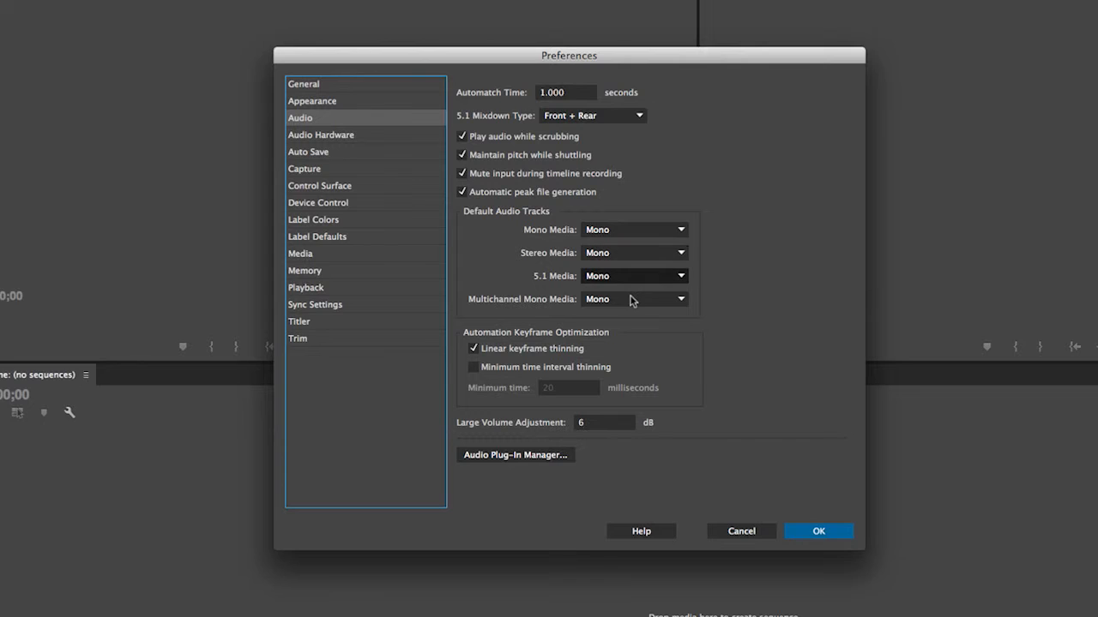
pyautogui.click(687, 231)
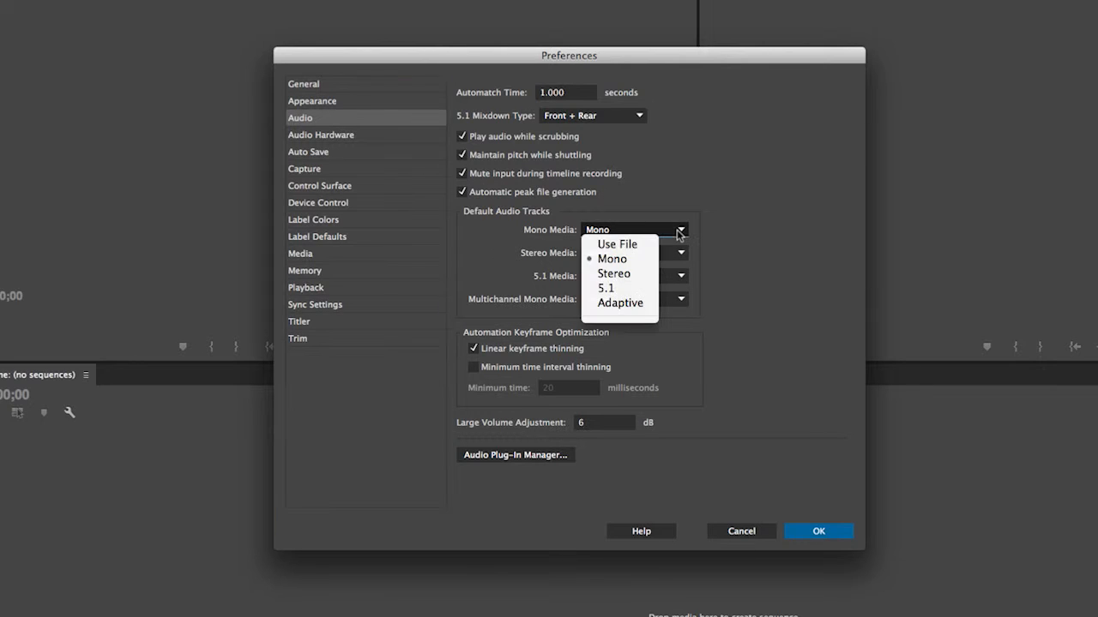
pyautogui.click(644, 275)
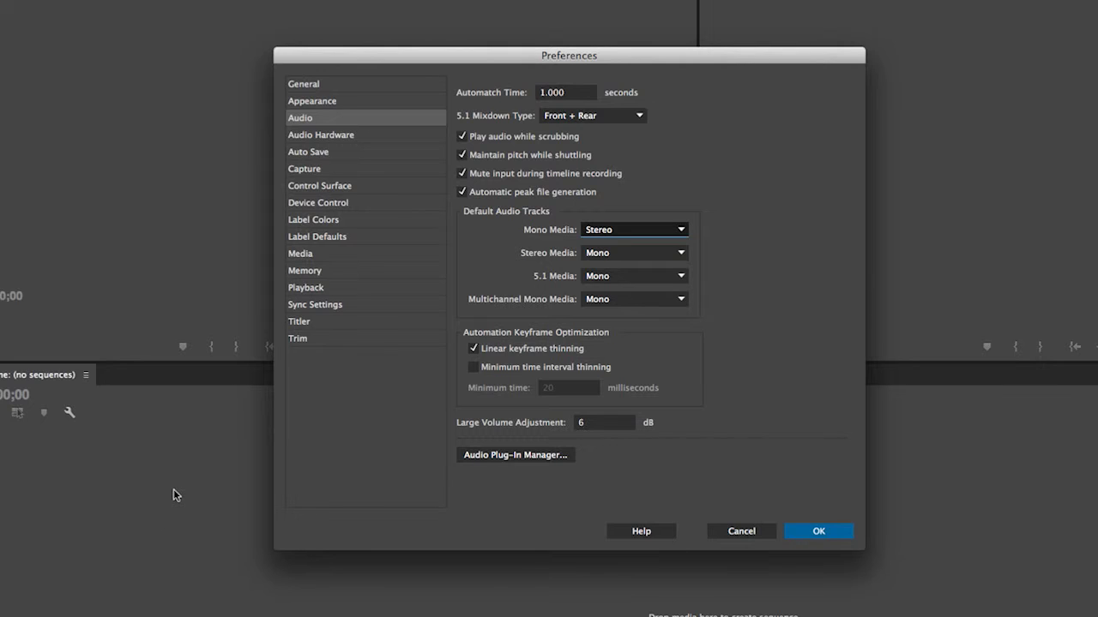
pyautogui.click(642, 232)
pyautogui.click(635, 257)
# - Review the Audio Hardware, Auto Save and Capture preferences, including the automatic save interval
pyautogui.click(380, 133)
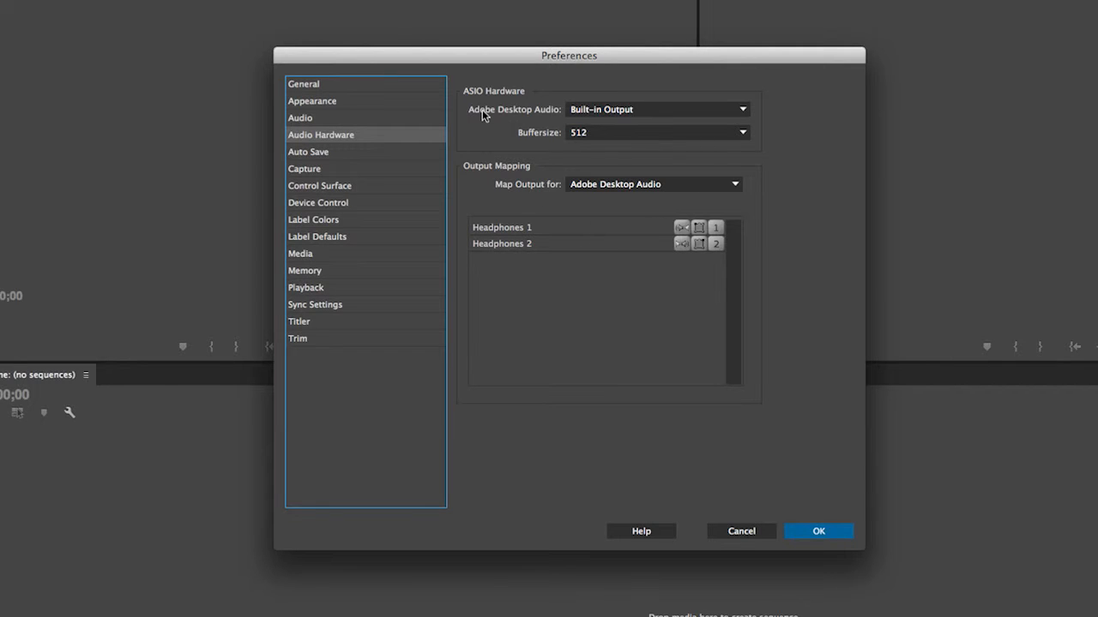
pyautogui.click(359, 157)
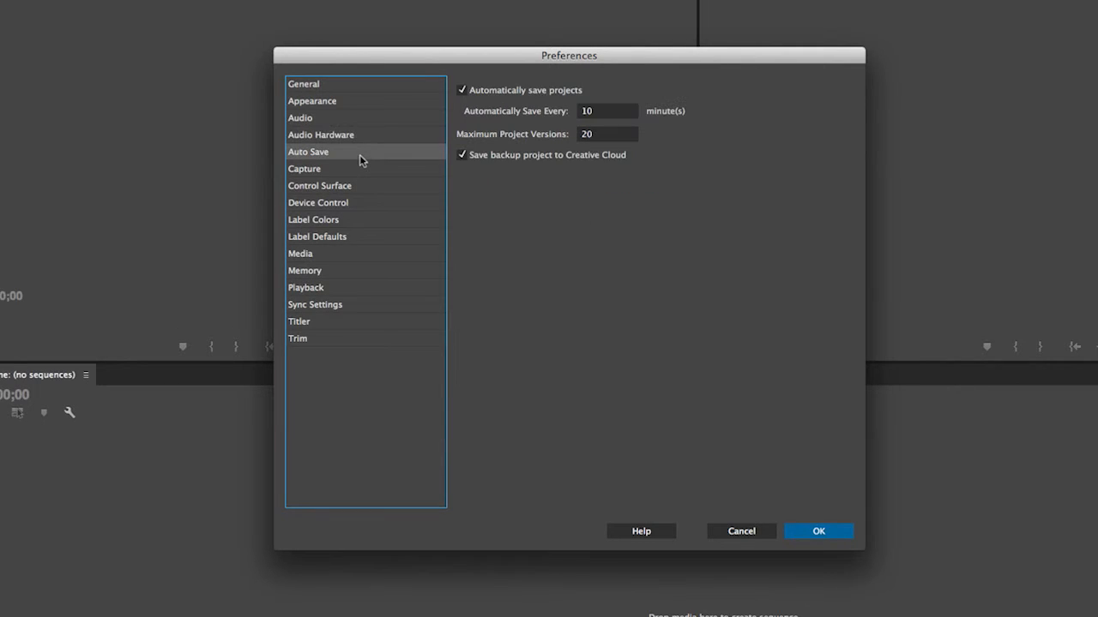
pyautogui.click(599, 115)
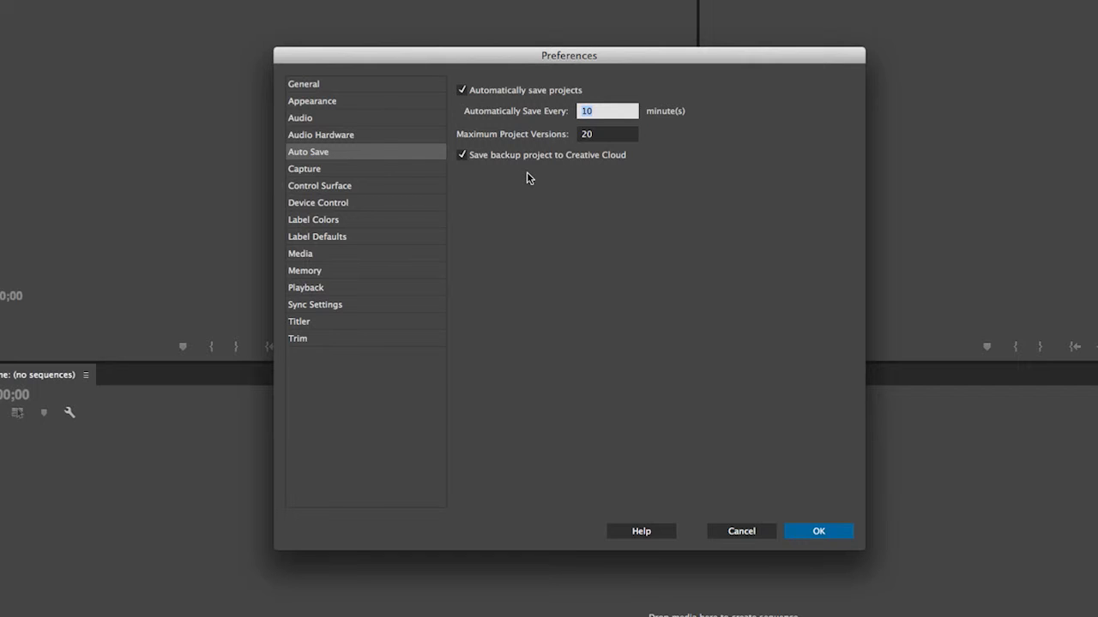
pyautogui.click(361, 174)
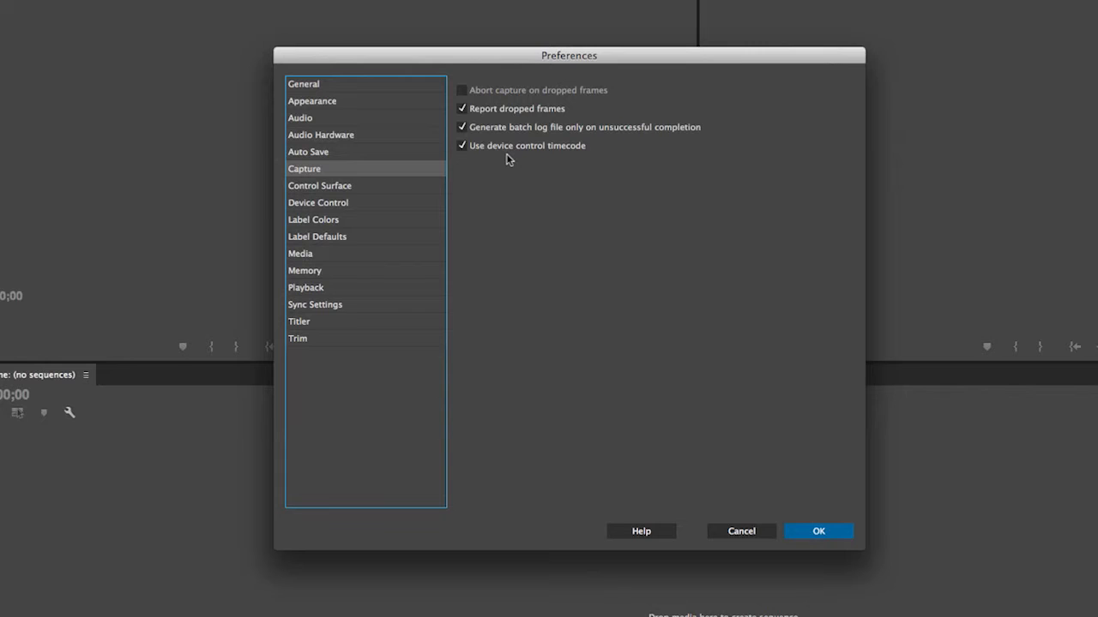
# - Review the Control Surface preferences and the device choices in the Device Control preferences
pyautogui.click(378, 186)
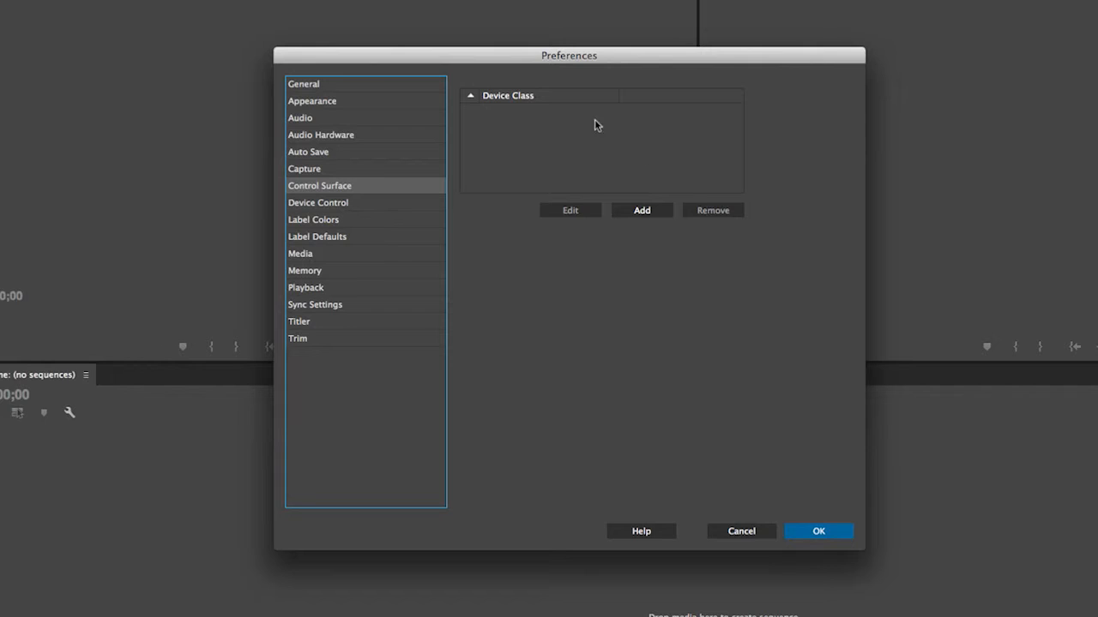
pyautogui.click(639, 209)
pyautogui.click(369, 206)
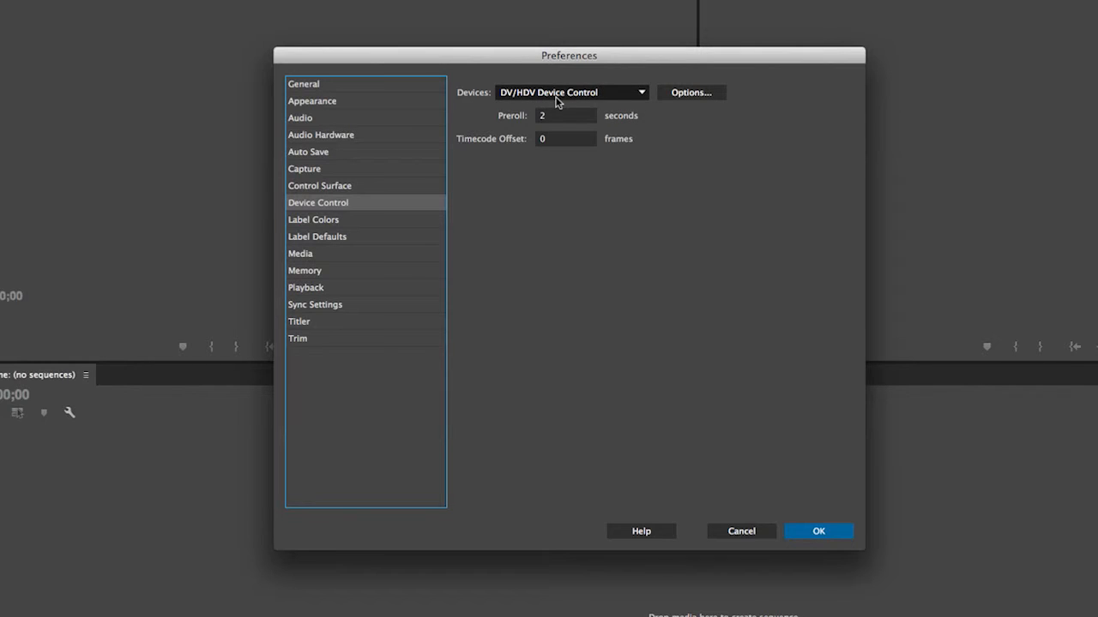
pyautogui.click(639, 94)
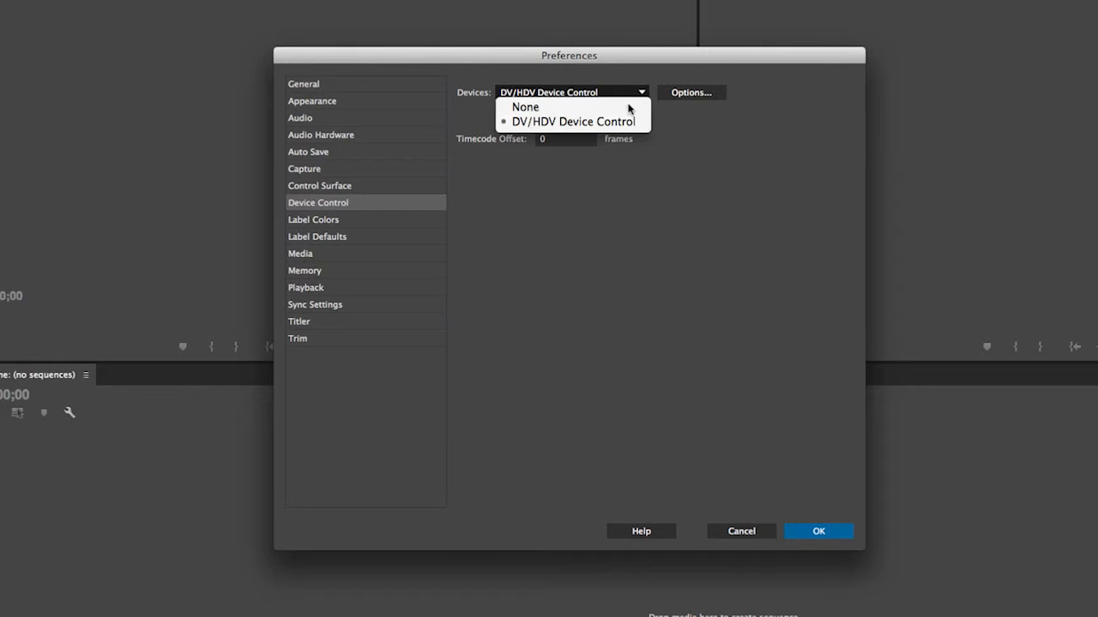
pyautogui.click(693, 160)
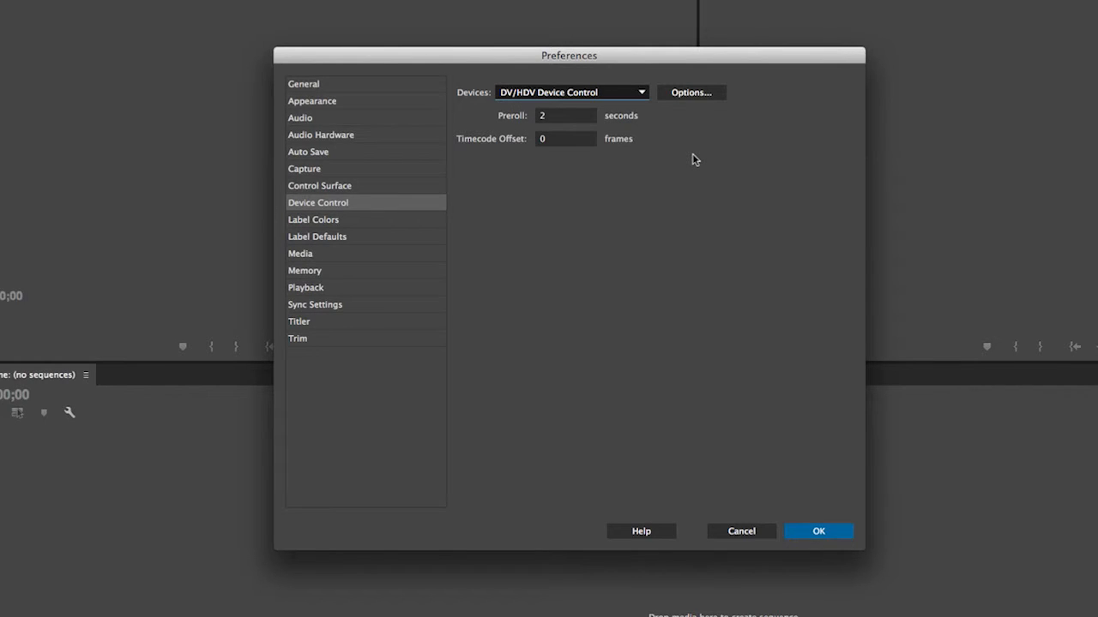
pyautogui.click(643, 95)
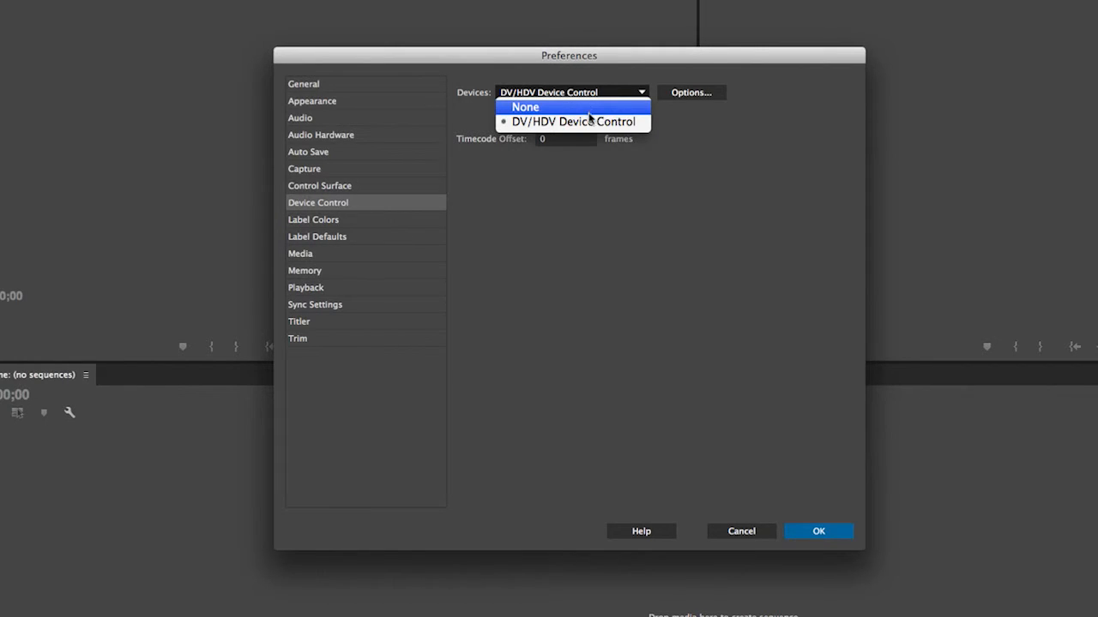
pyautogui.click(686, 217)
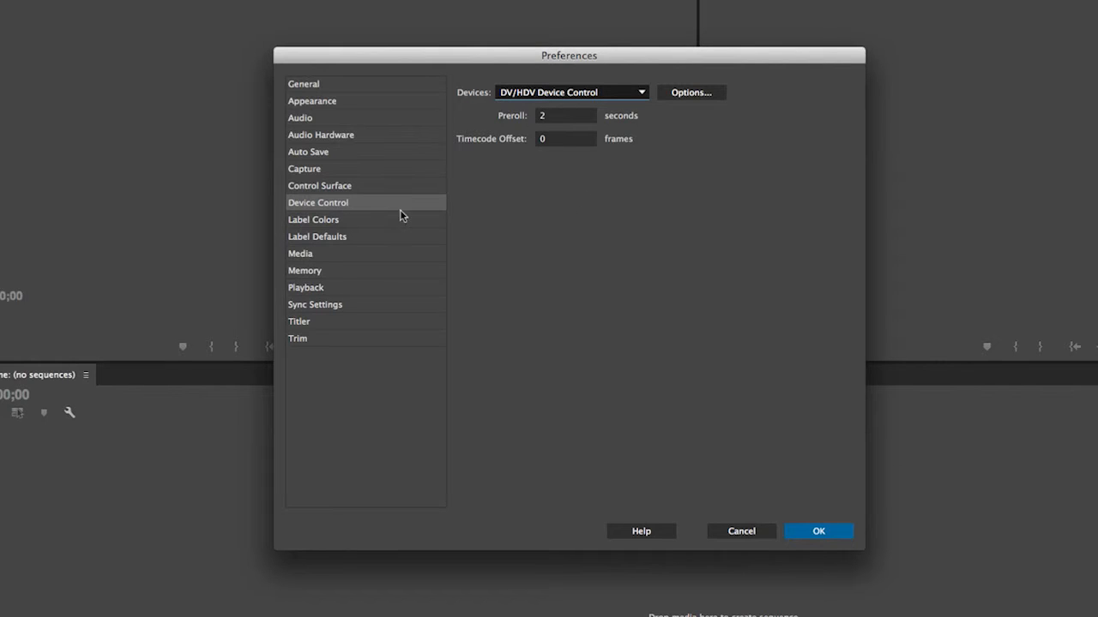
# - Compare the Label Colors preferences with the Label Defaults assigned to bins, sequences and media types
pyautogui.click(366, 221)
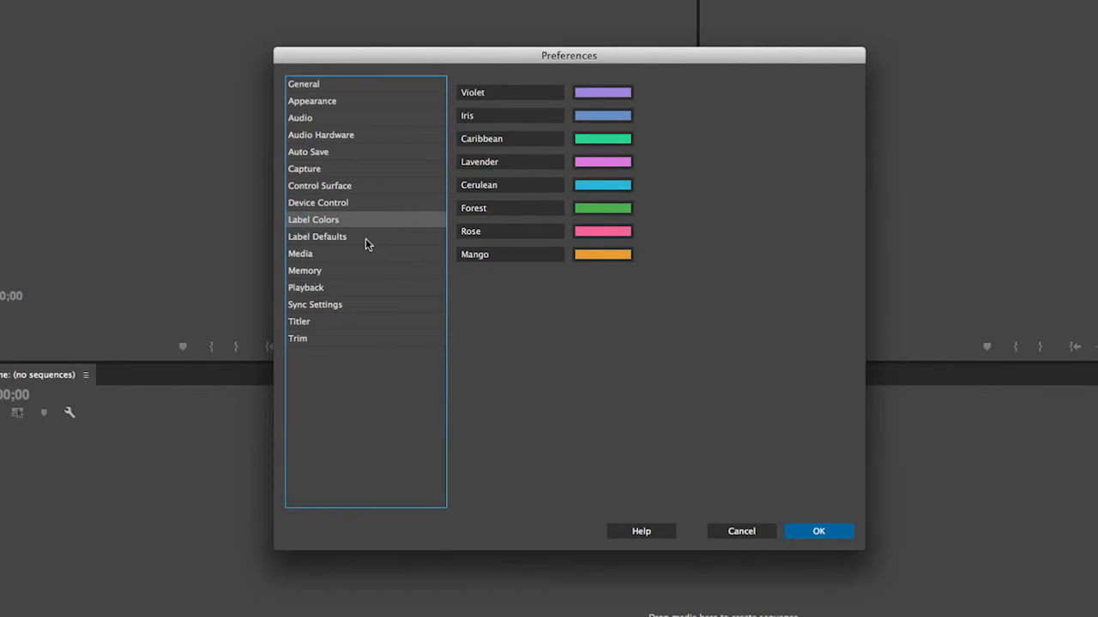
pyautogui.click(369, 238)
pyautogui.click(377, 225)
pyautogui.click(358, 241)
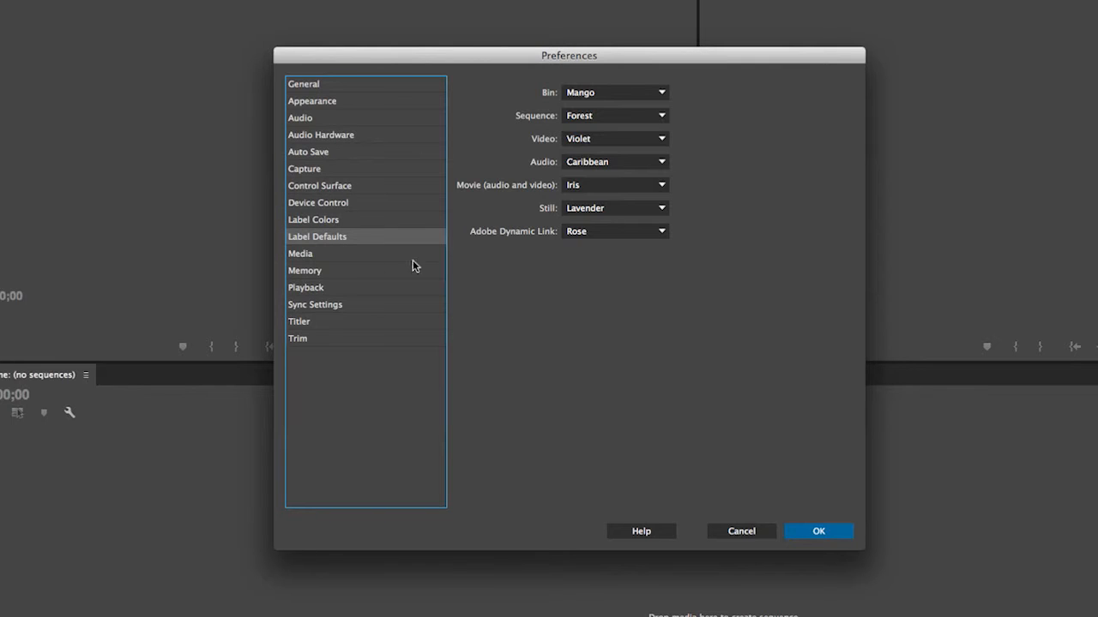
# - Review the cache locations in the Media preferences and the Indeterminate Media Timebase choices, keeping 30.00fps selected
pyautogui.click(357, 258)
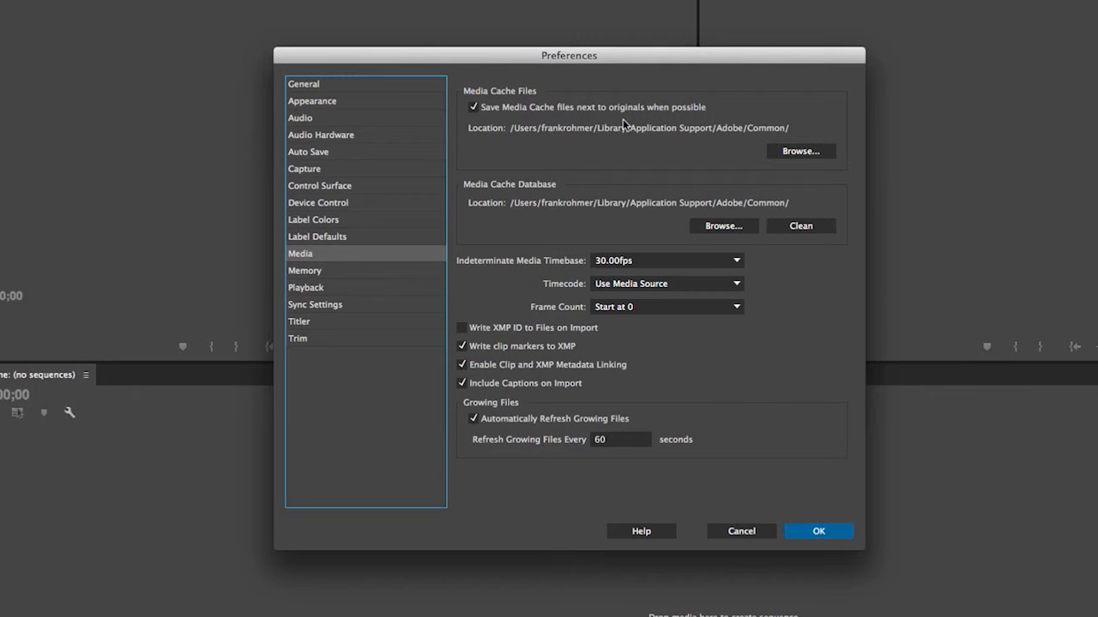
pyautogui.click(797, 156)
pyautogui.click(714, 262)
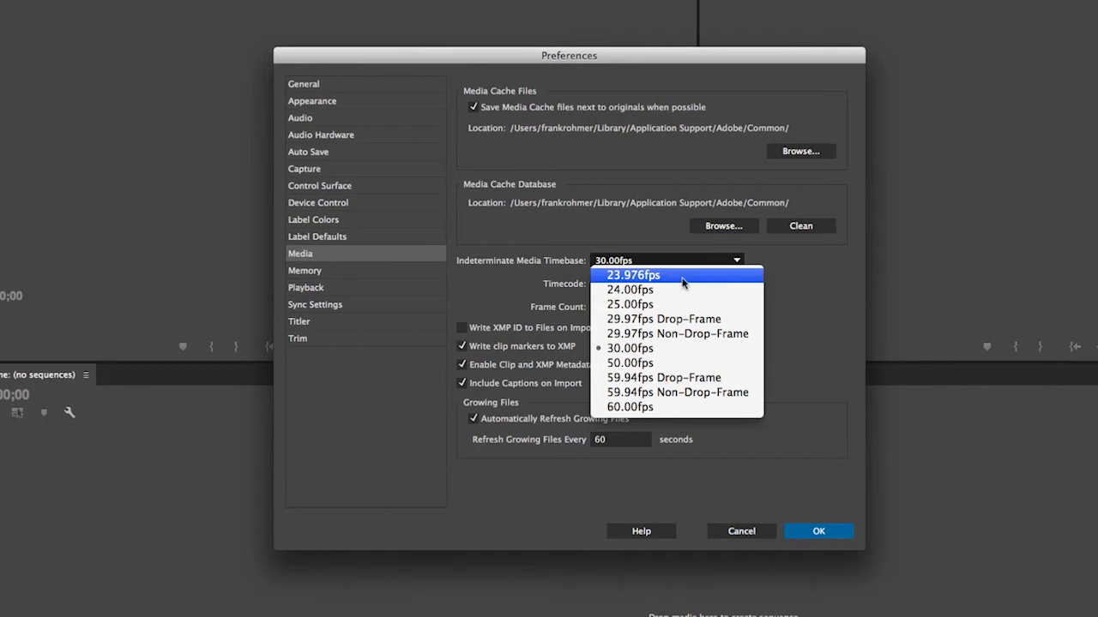
pyautogui.click(673, 347)
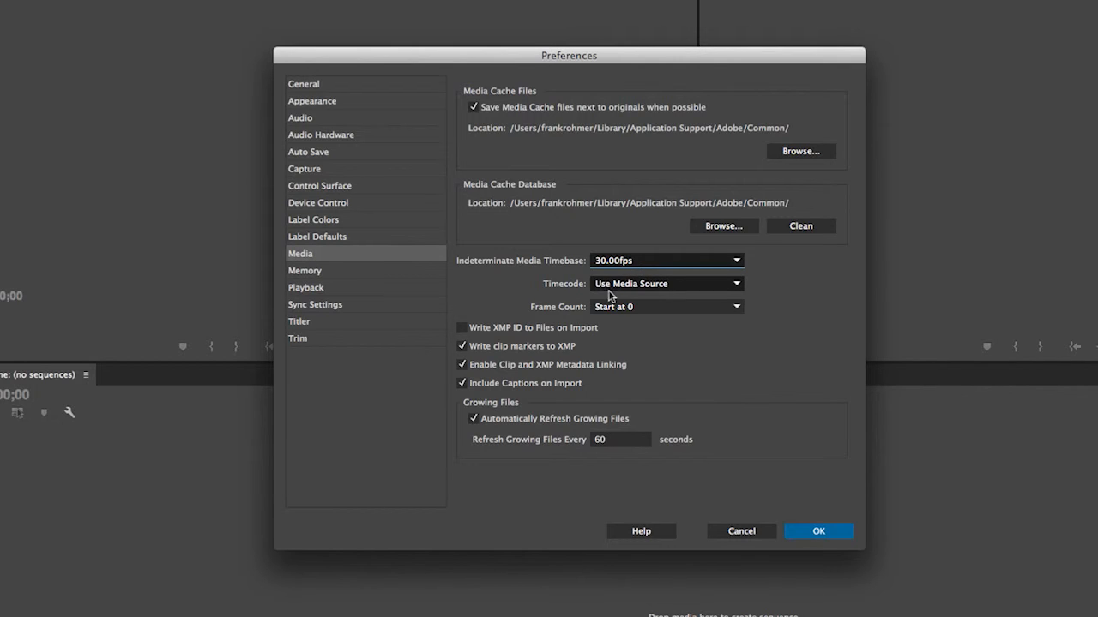
# - In the Media preferences, try Start at 00:00:00:00 as the Timecode setting and return it to Use Media Source
pyautogui.click(663, 288)
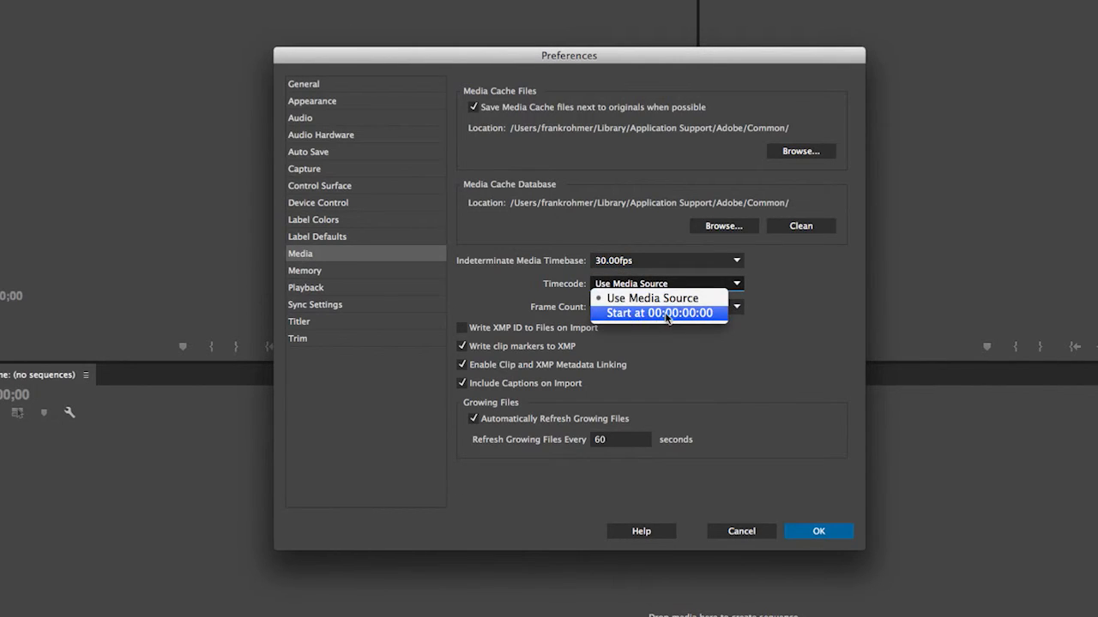
pyautogui.click(665, 312)
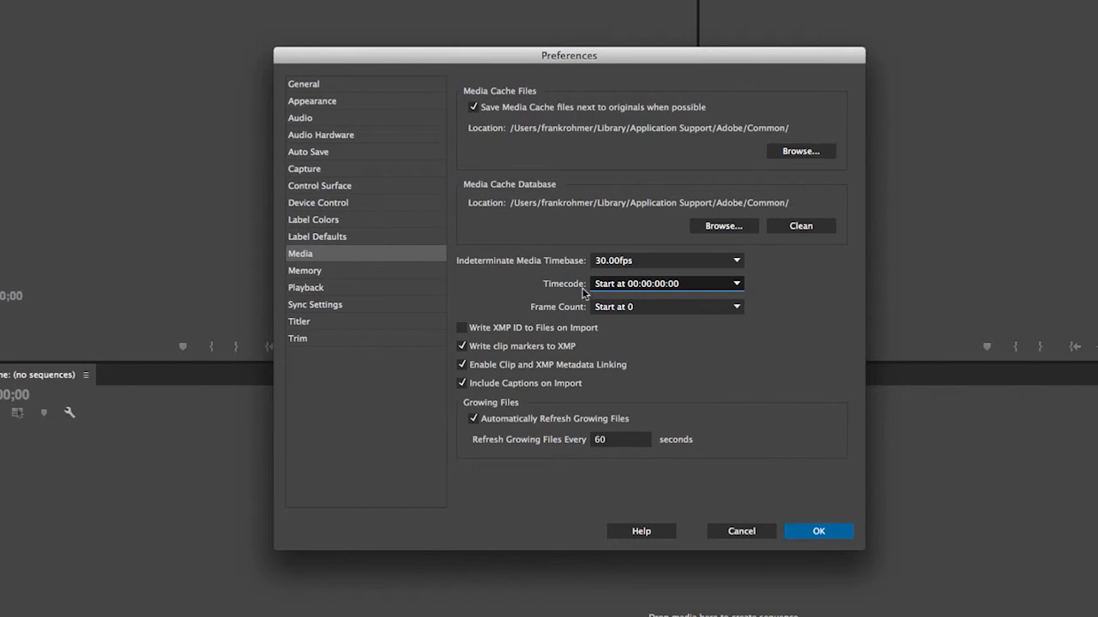
pyautogui.click(678, 289)
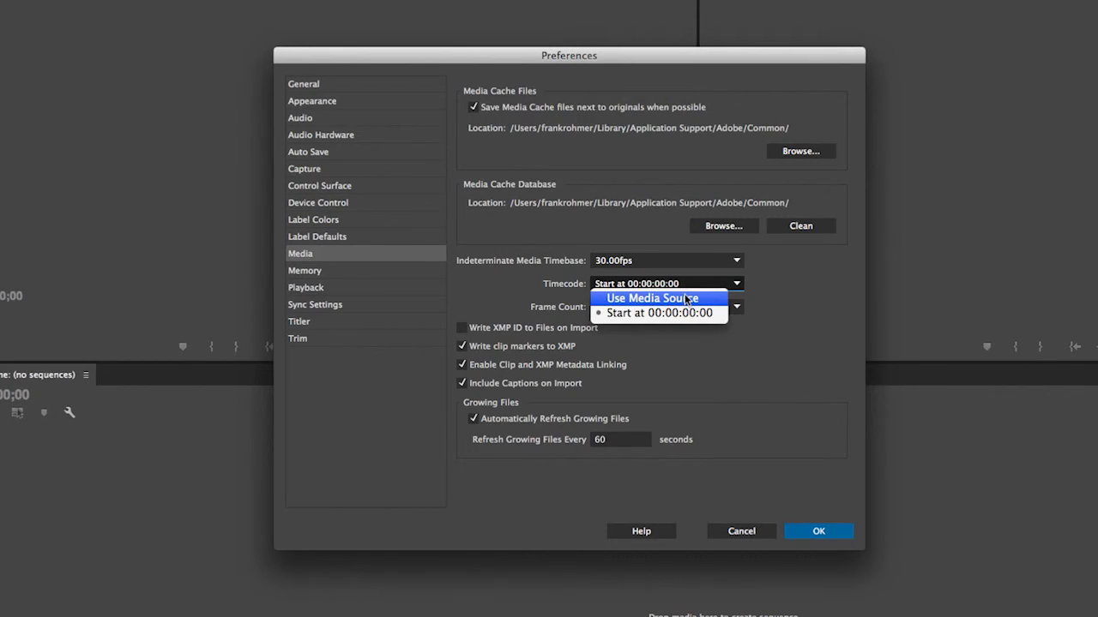
pyautogui.click(686, 298)
pyautogui.click(686, 284)
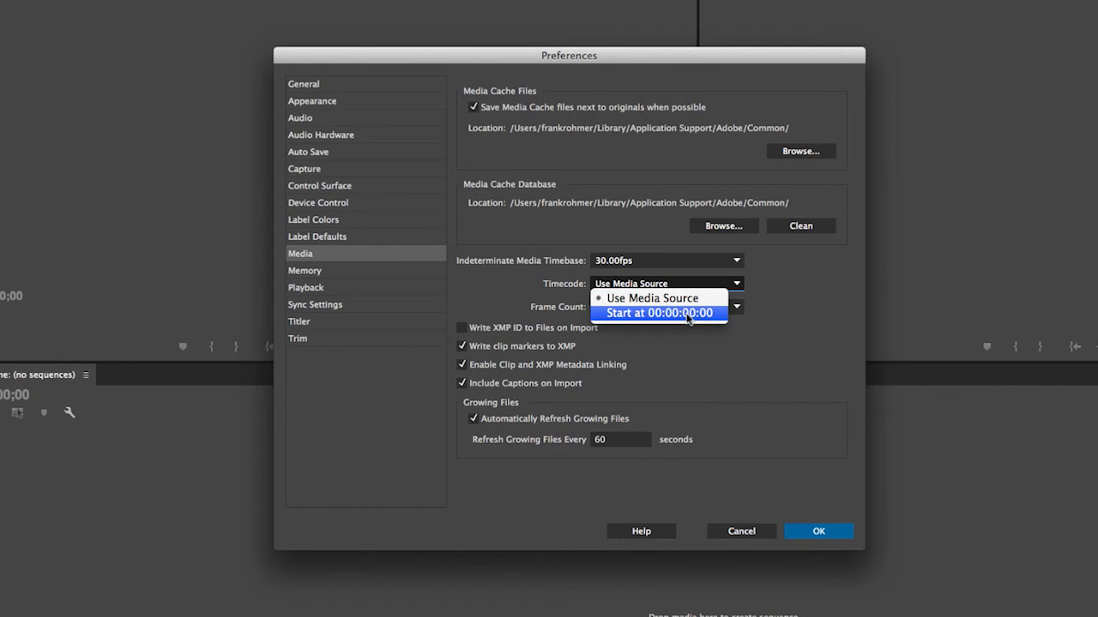
pyautogui.click(688, 316)
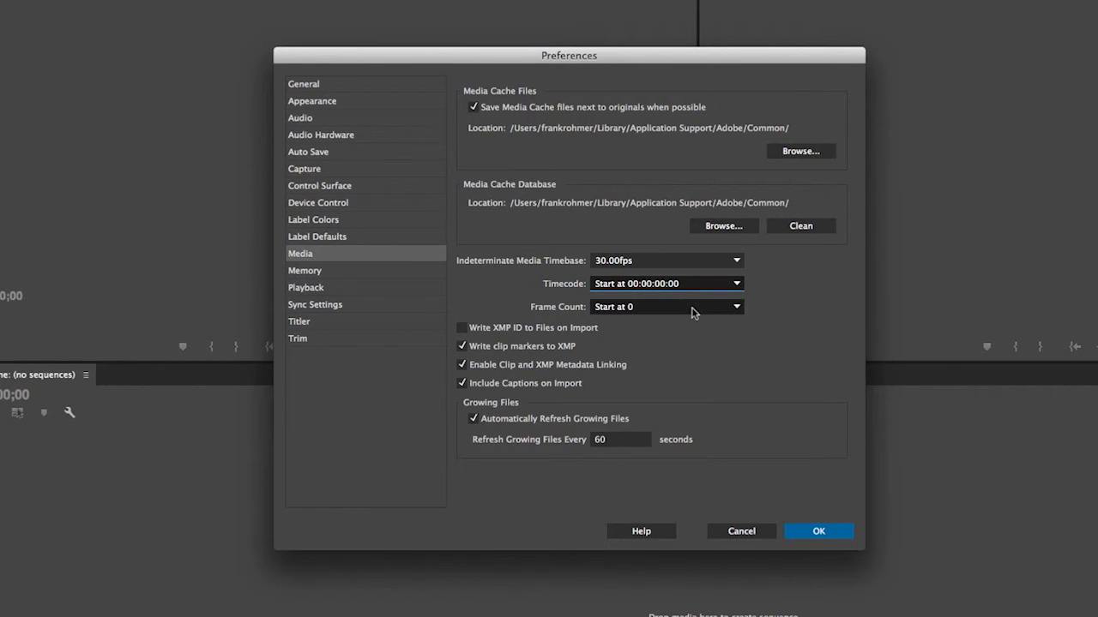
pyautogui.click(691, 283)
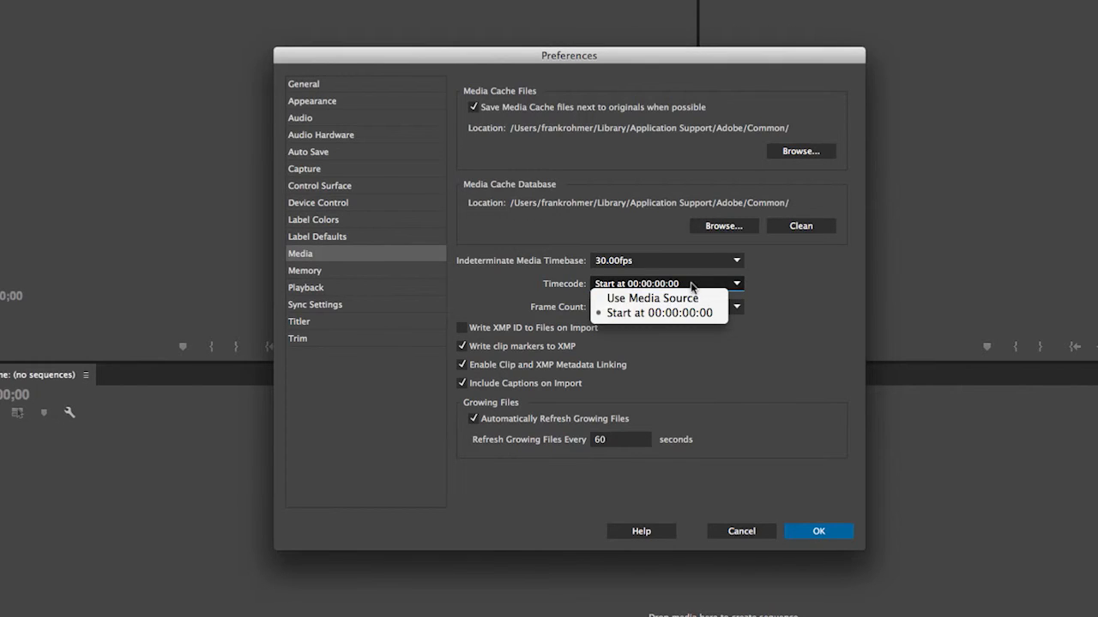
pyautogui.click(690, 298)
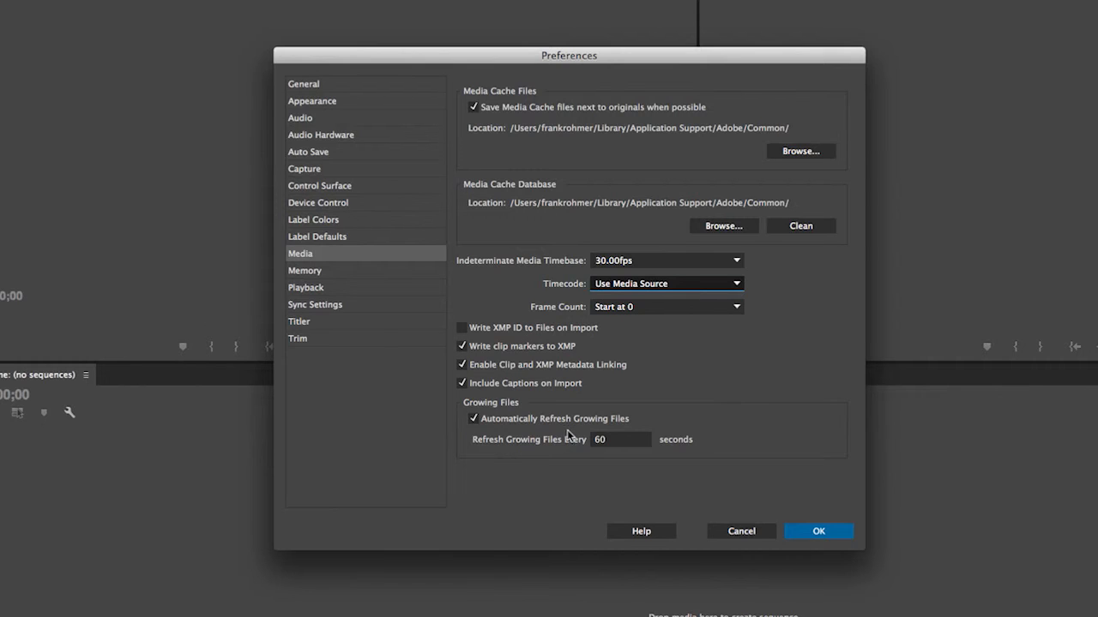
# - In the Memory preferences, try reserving 5 GB of RAM for other applications and lower the reserved amount again
pyautogui.click(330, 273)
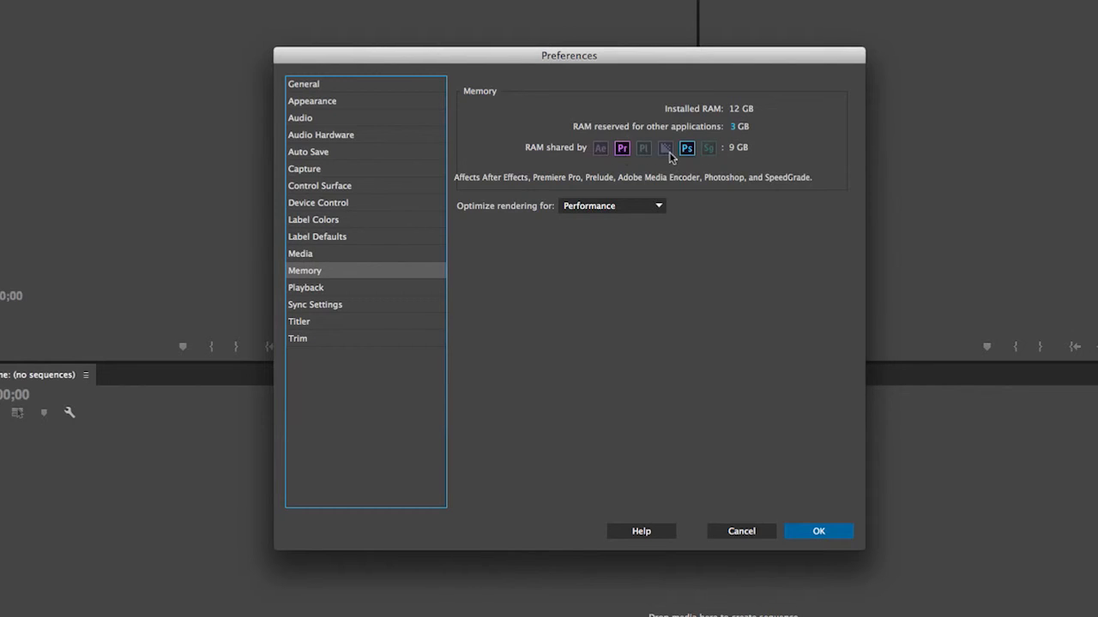
pyautogui.moveTo(733, 130)
pyautogui.mouseDown()
pyautogui.moveTo(724, 129)
pyautogui.moveTo(747, 132)
pyautogui.moveTo(737, 134)
pyautogui.mouseUp()
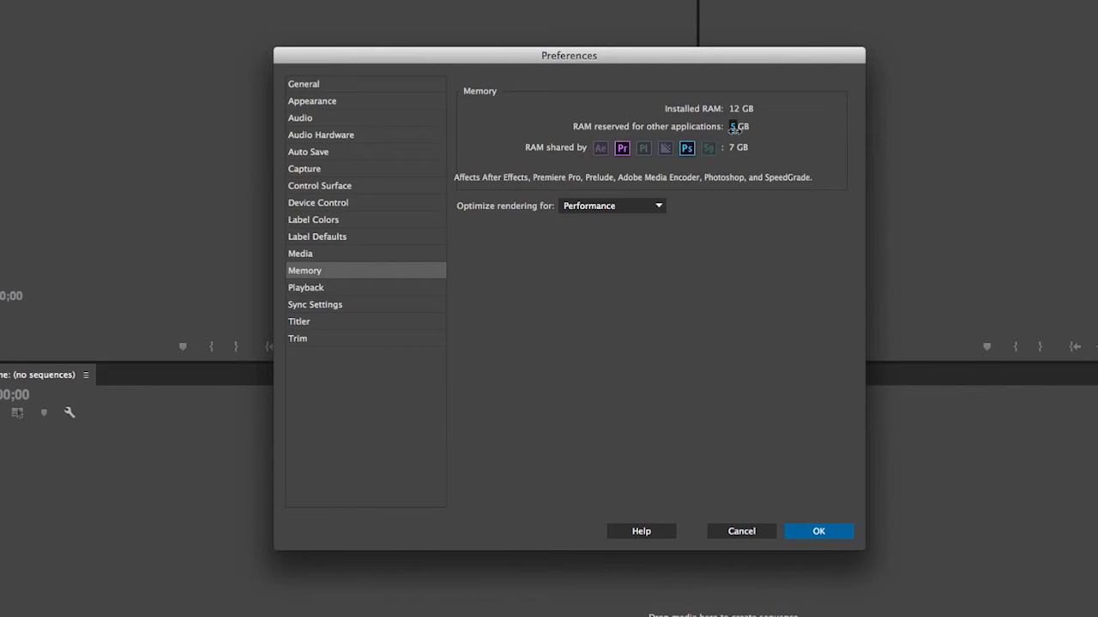
pyautogui.moveTo(735, 129); pyautogui.dragTo(723, 130)
# - Review the Playback, Sync Settings and Titler preferences, including the playback devices and the items chosen for syncing
pyautogui.click(352, 291)
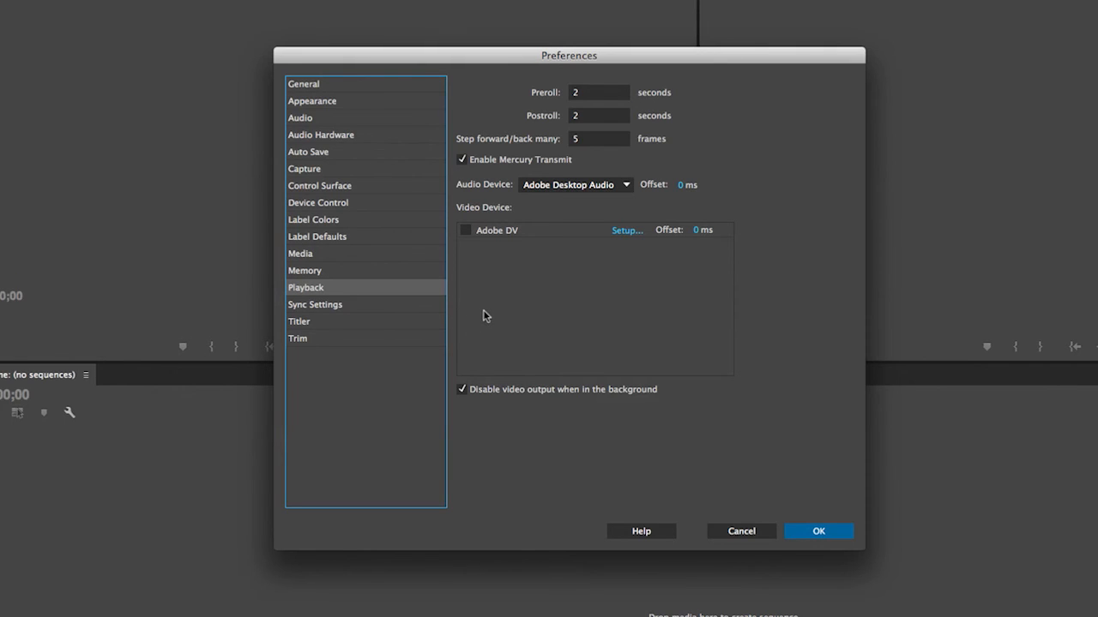
pyautogui.click(373, 312)
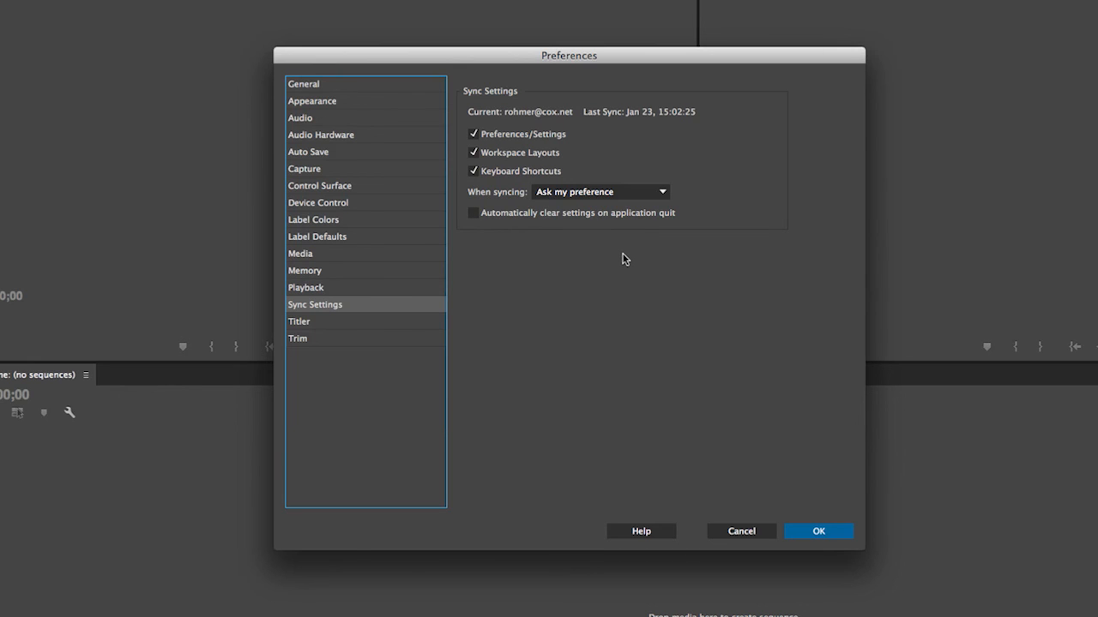
pyautogui.click(331, 323)
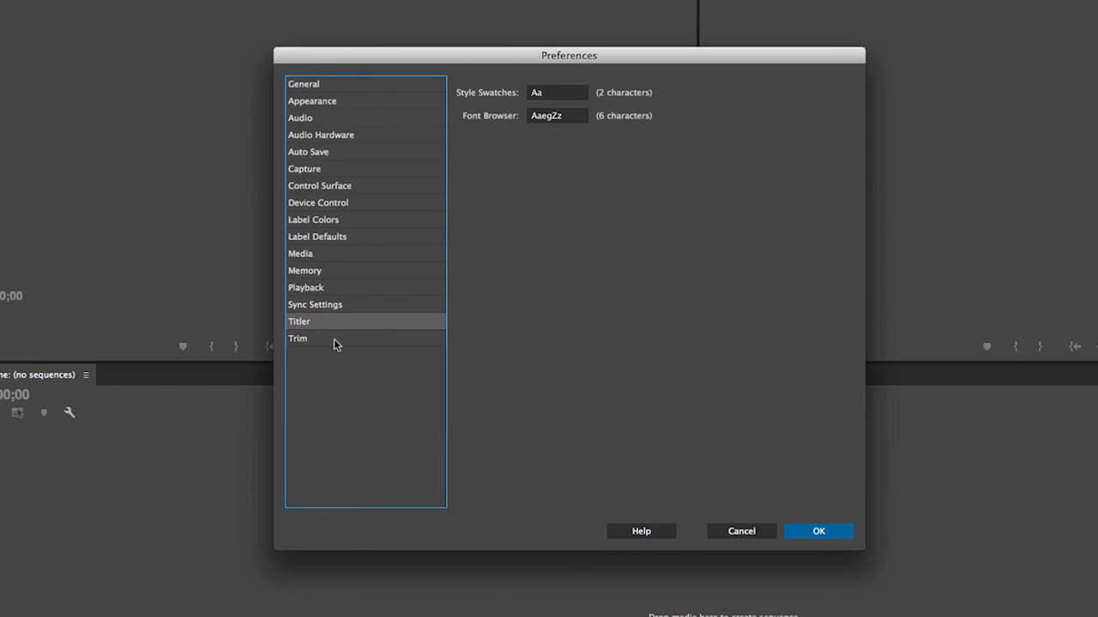
# - Check the Trim preferences, including the large trim offset and trim tool options, and accept the Preferences dialog
pyautogui.click(335, 339)
pyautogui.click(341, 321)
pyautogui.click(343, 340)
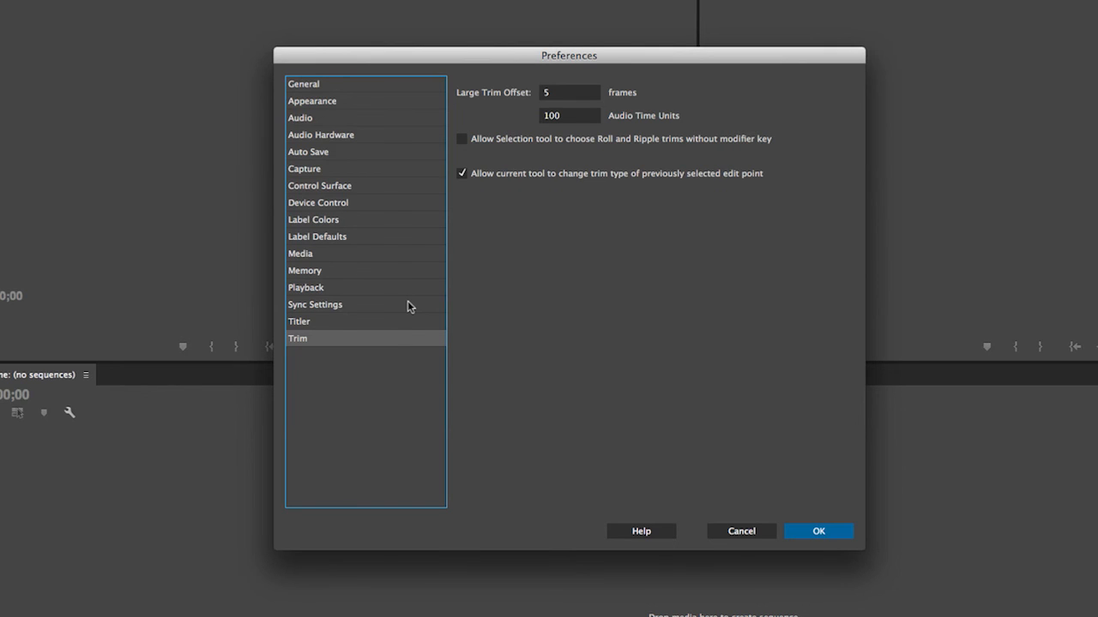
pyautogui.click(822, 529)
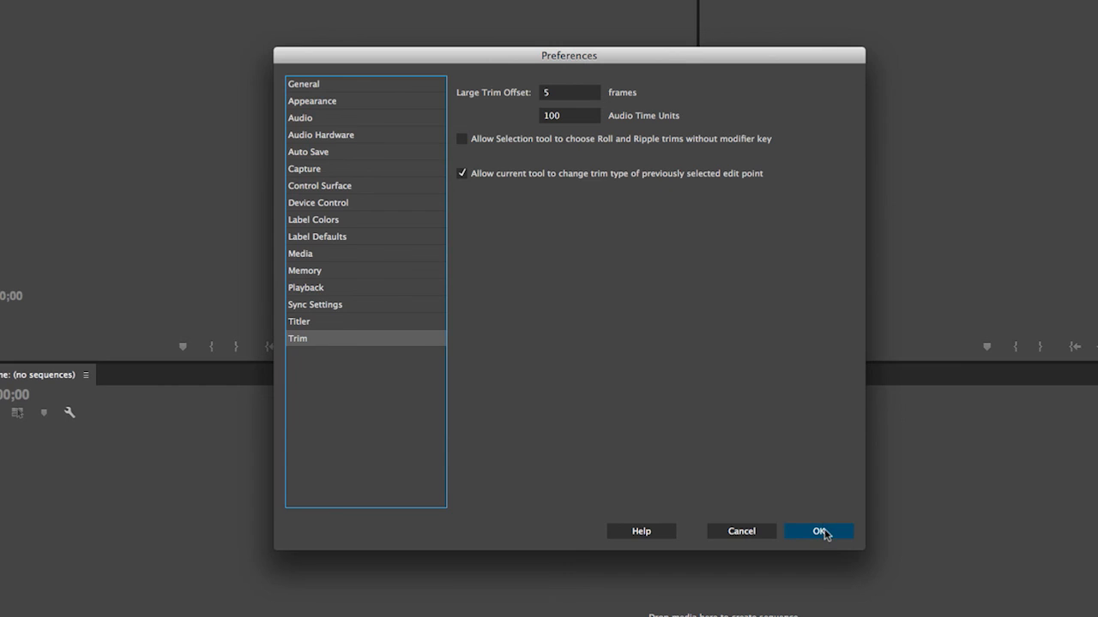